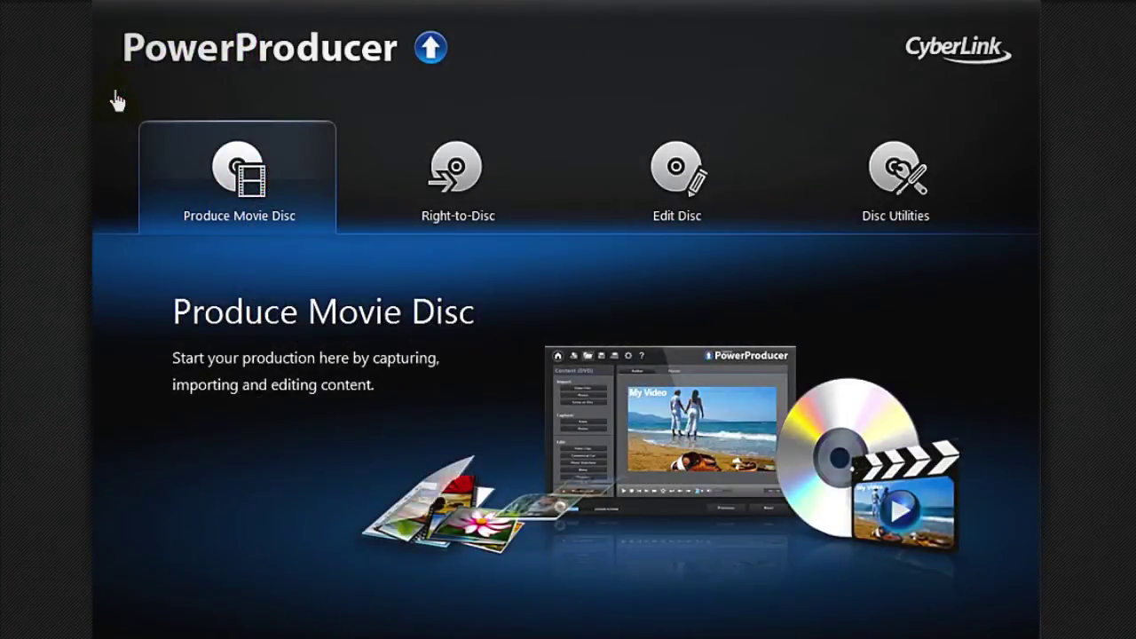
# Start a new standard 2D DVD-Video project on an 8.5GB disc with 16:9 aspect ratio.
pyautogui.click(166, 156)
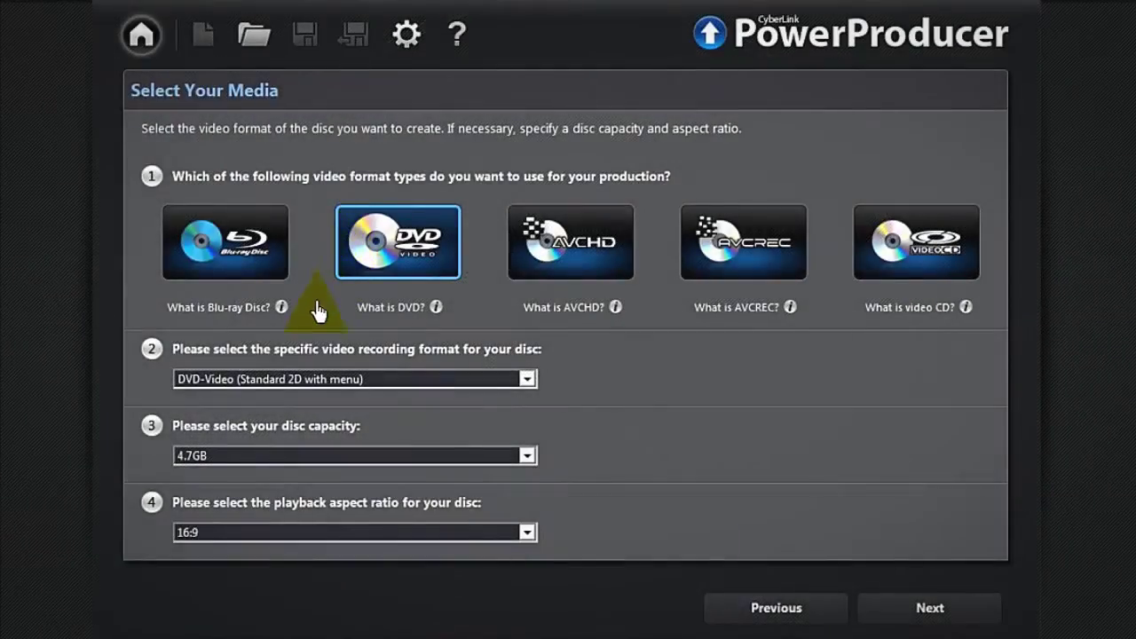
pyautogui.click(303, 380)
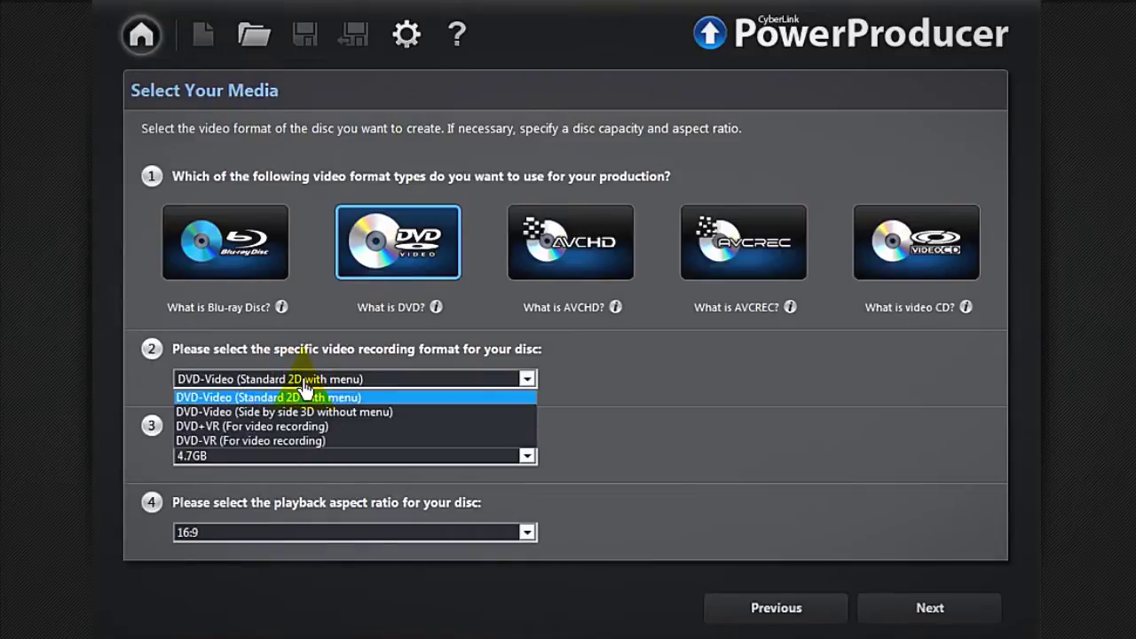
pyautogui.click(404, 401)
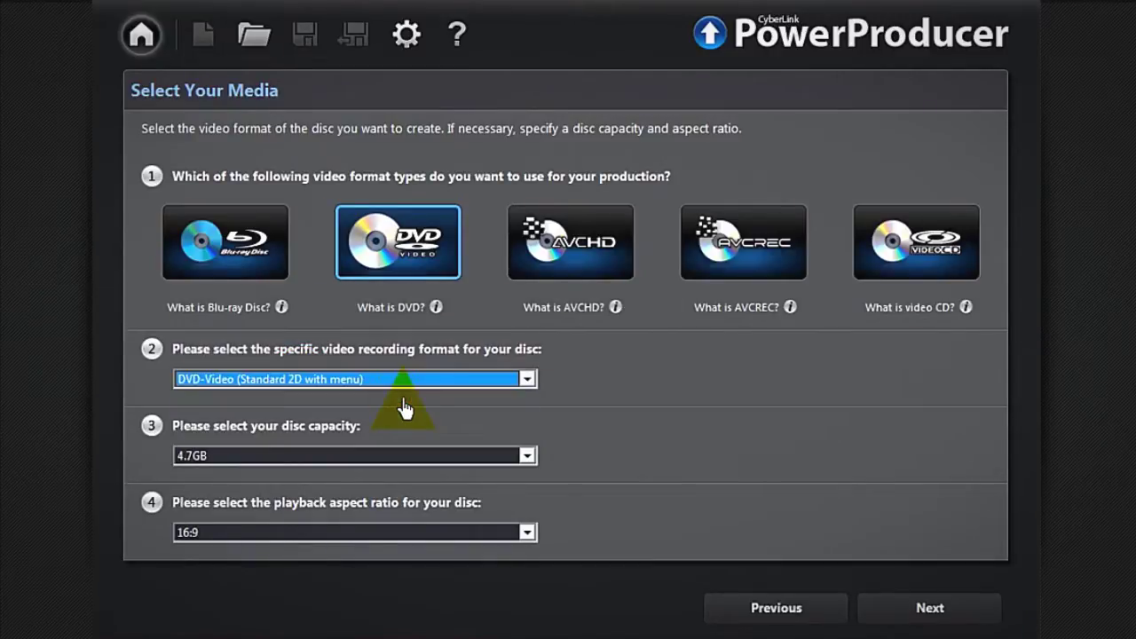
pyautogui.click(402, 455)
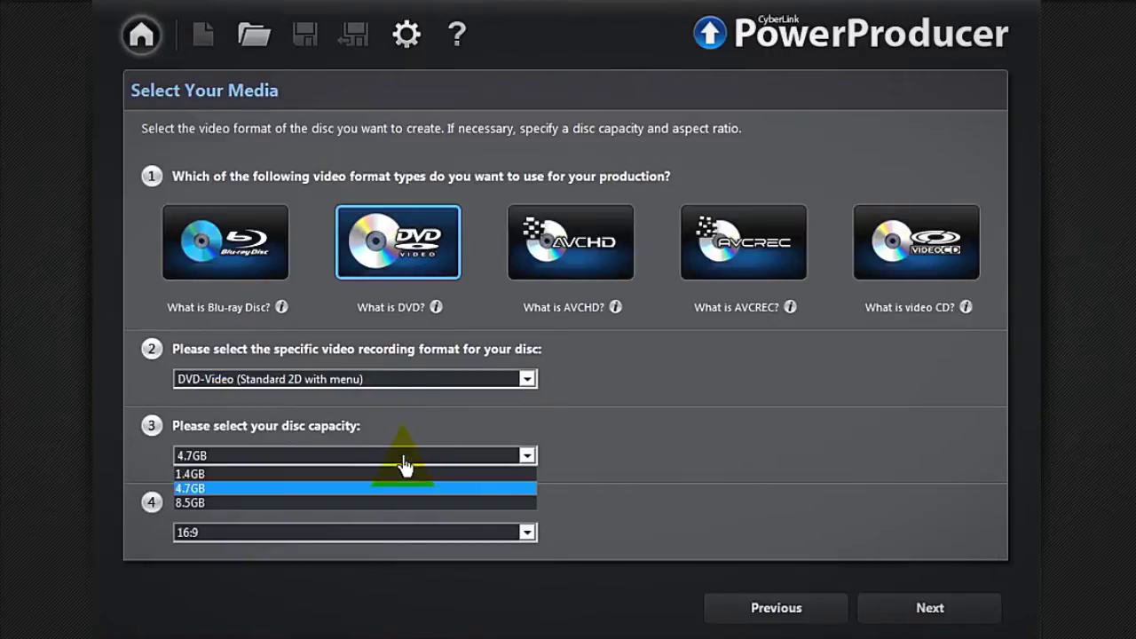
pyautogui.click(399, 503)
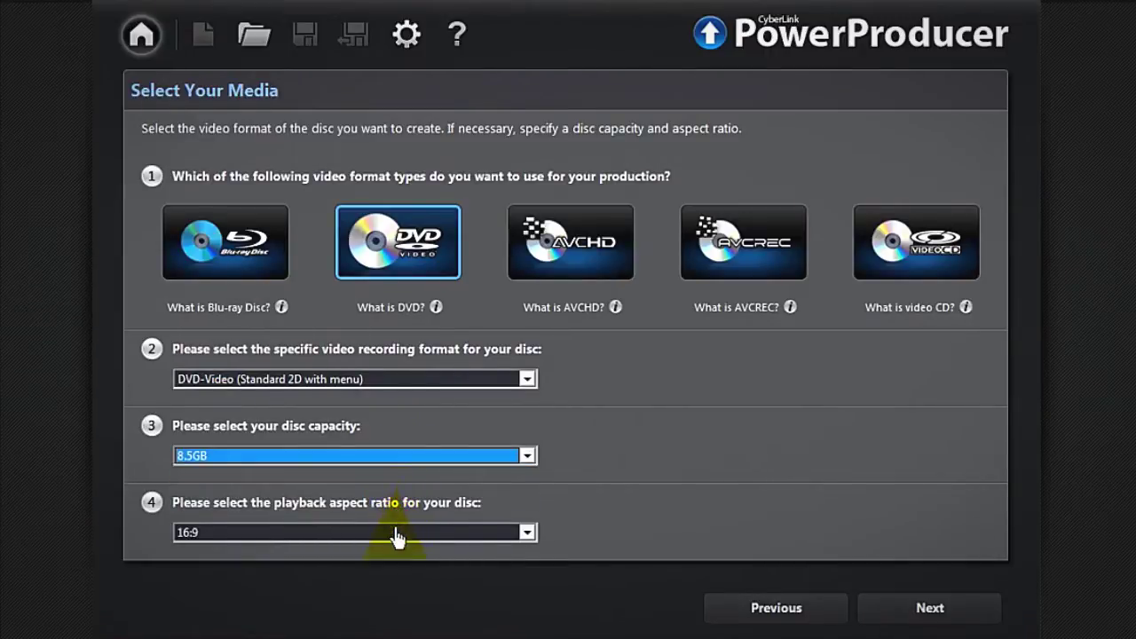
pyautogui.click(396, 535)
pyautogui.click(379, 568)
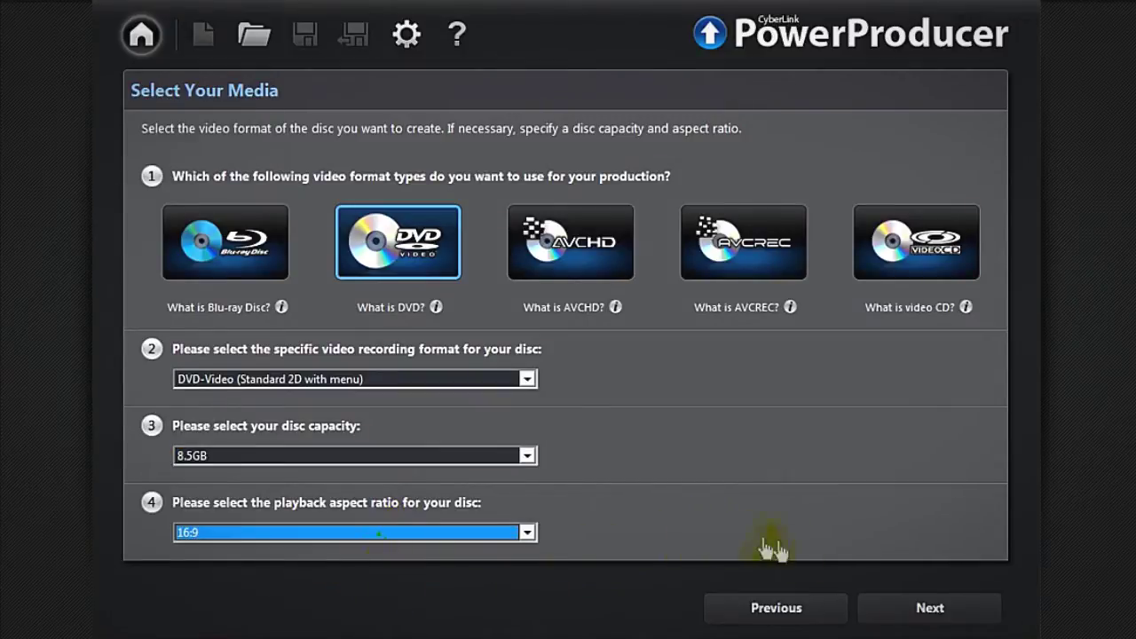
pyautogui.click(877, 609)
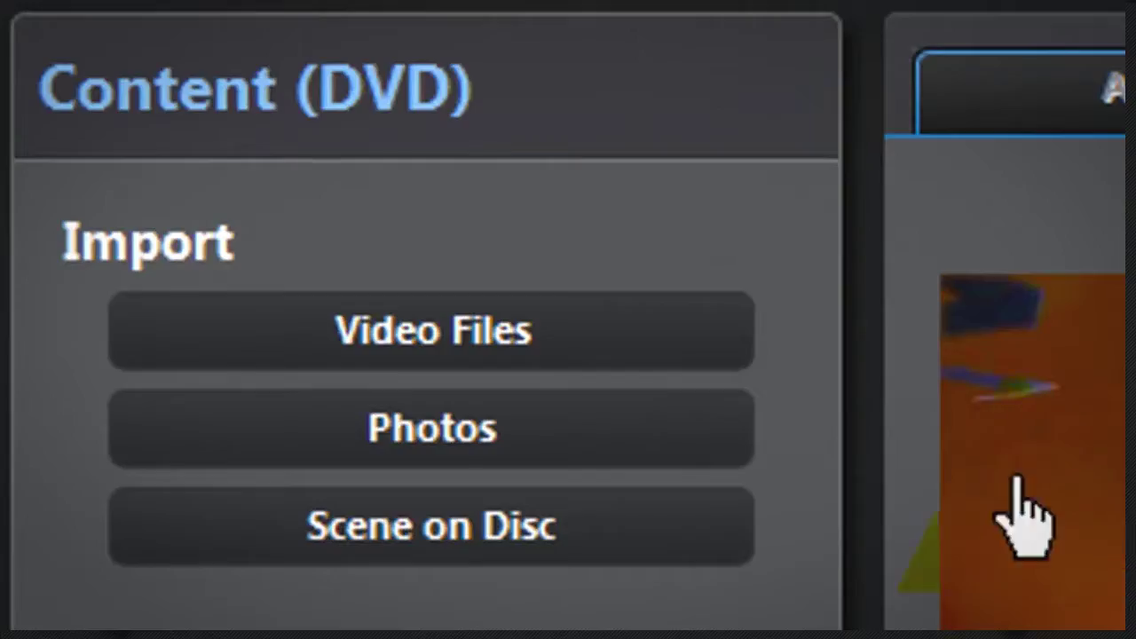
# Import the eight photos BROADWAY-1 through BROADWAY-8 into a new photo slideshow.
pyautogui.click(683, 443)
pyautogui.click(380, 235)
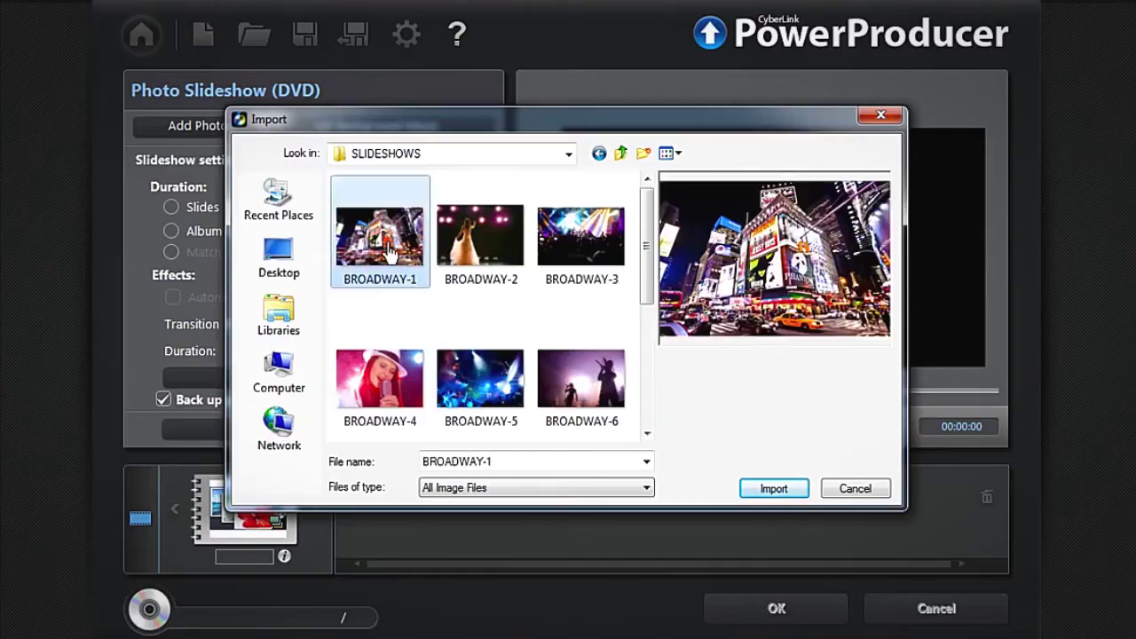
pyautogui.keyDown('ctrl'); pyautogui.click(481, 235); pyautogui.keyUp('ctrl')
pyautogui.keyDown('ctrl'); pyautogui.click(581, 235); pyautogui.keyUp('ctrl')
pyautogui.keyDown('ctrl'); pyautogui.click(391, 378); pyautogui.keyUp('ctrl')
pyautogui.keyDown('ctrl'); pyautogui.click(480, 377); pyautogui.keyUp('ctrl')
pyautogui.keyDown('ctrl'); pyautogui.click(581, 378); pyautogui.keyUp('ctrl')
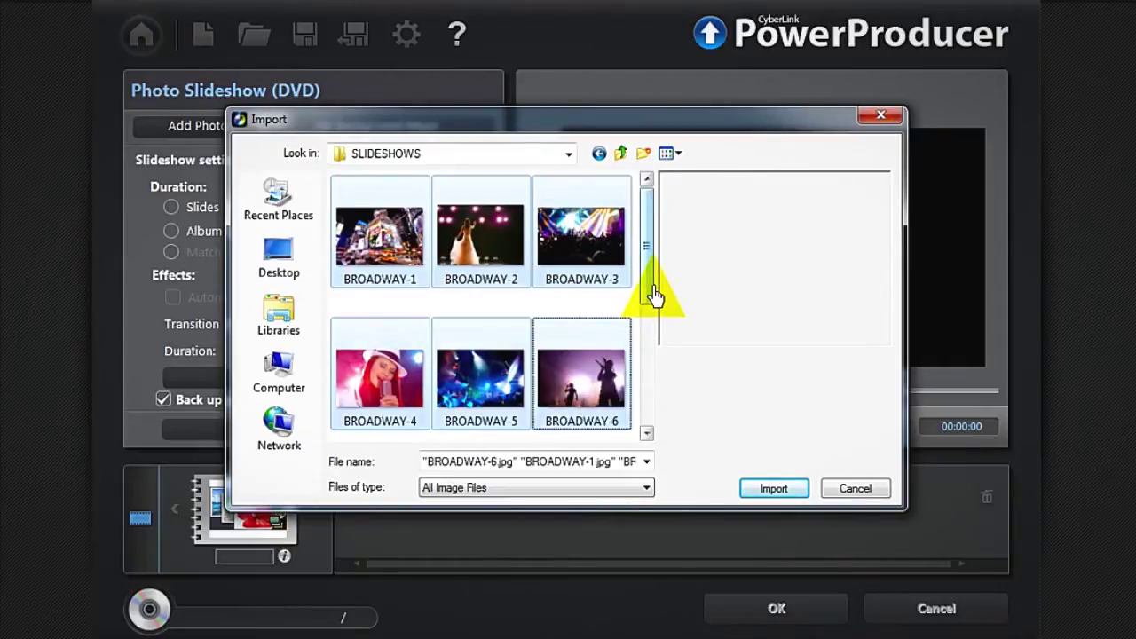
pyautogui.moveTo(647, 293); pyautogui.dragTo(647, 359)
pyautogui.keyDown('ctrl'); pyautogui.click(373, 373); pyautogui.keyUp('ctrl')
pyautogui.keyDown('ctrl'); pyautogui.click(480, 373); pyautogui.keyUp('ctrl')
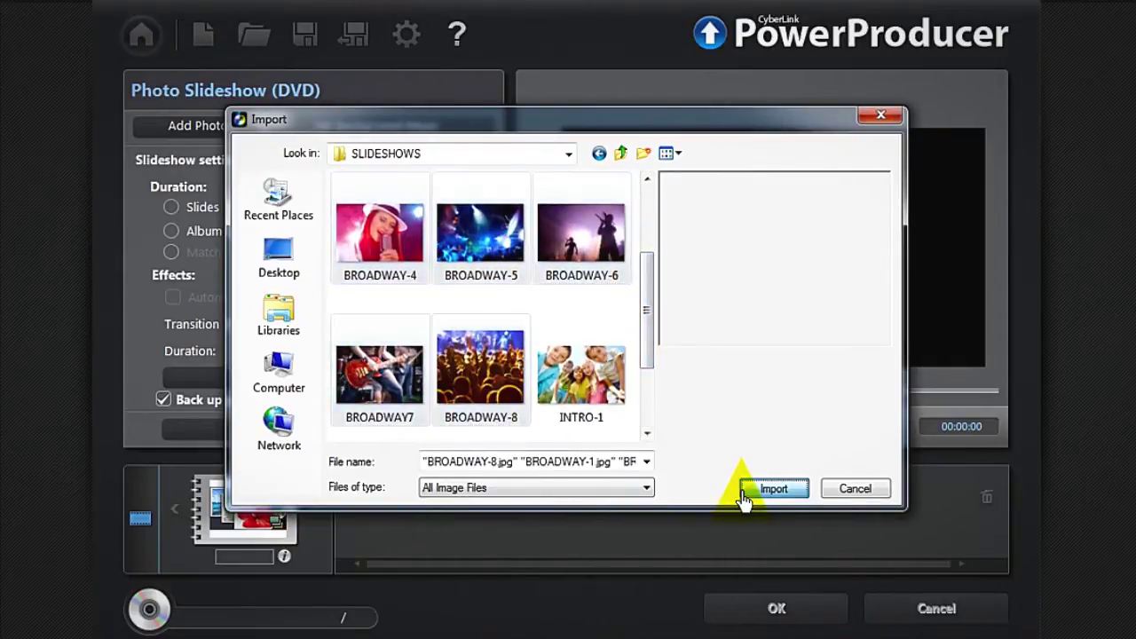
pyautogui.click(773, 488)
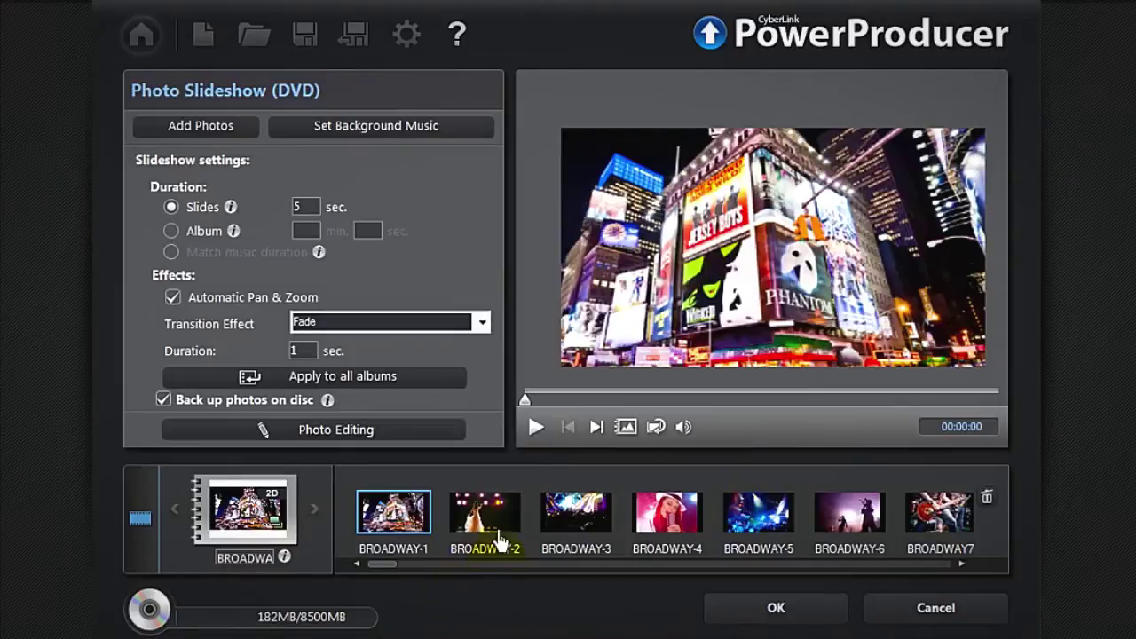
# Preview the BROADWAY-2 through BROADWAY7 photos in the slideshow.
pyautogui.click(502, 528)
pyautogui.click(595, 523)
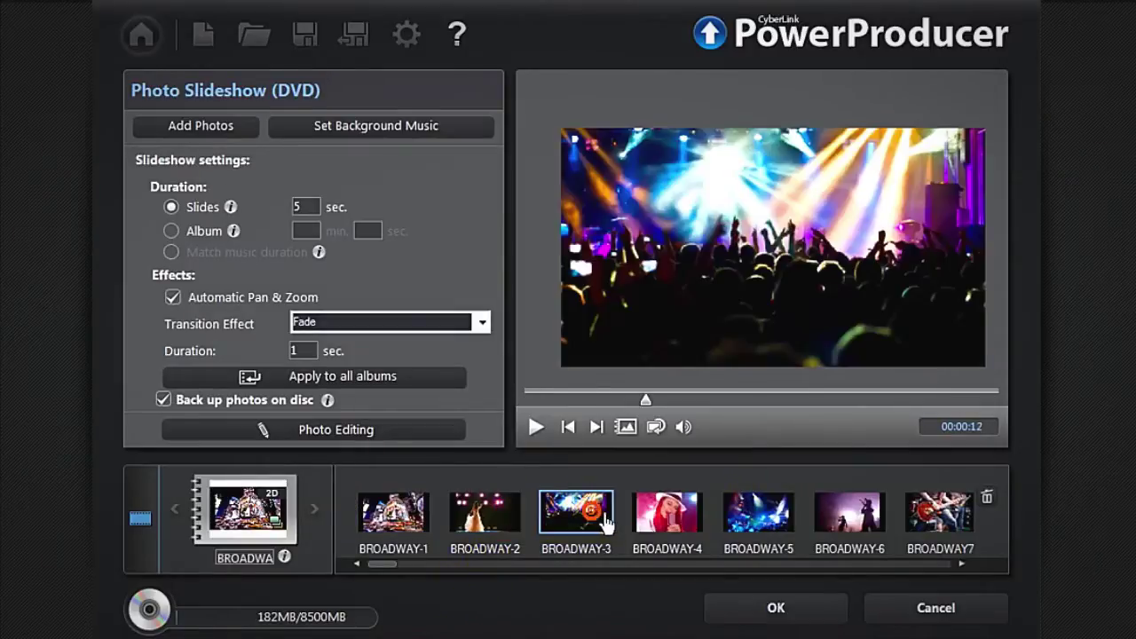
pyautogui.click(679, 527)
pyautogui.click(788, 527)
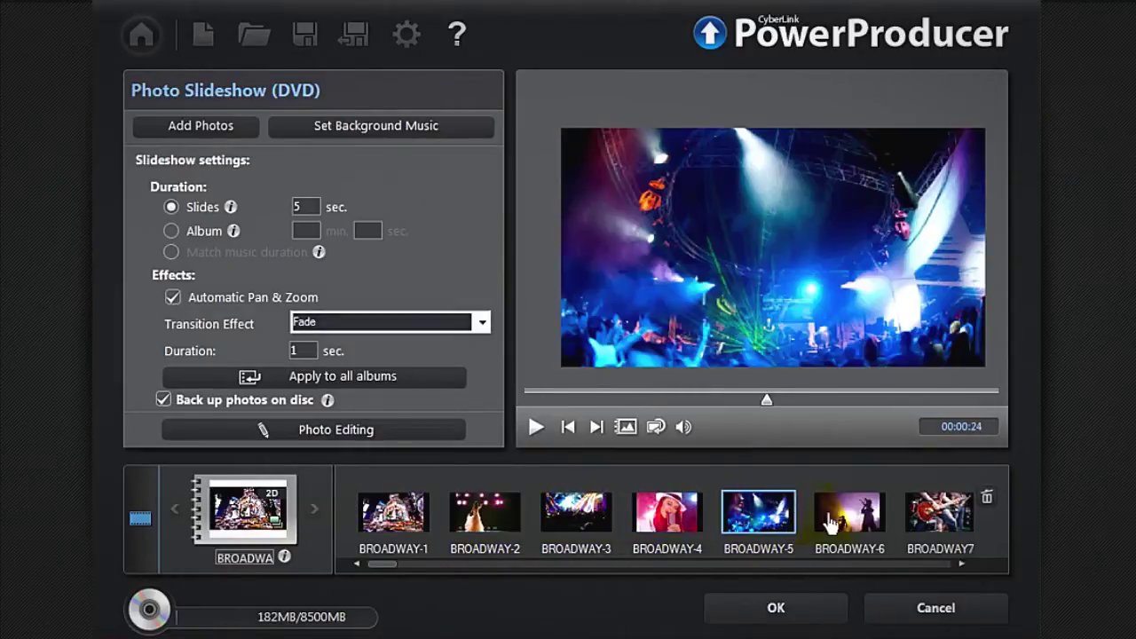
pyautogui.click(868, 519)
pyautogui.click(954, 524)
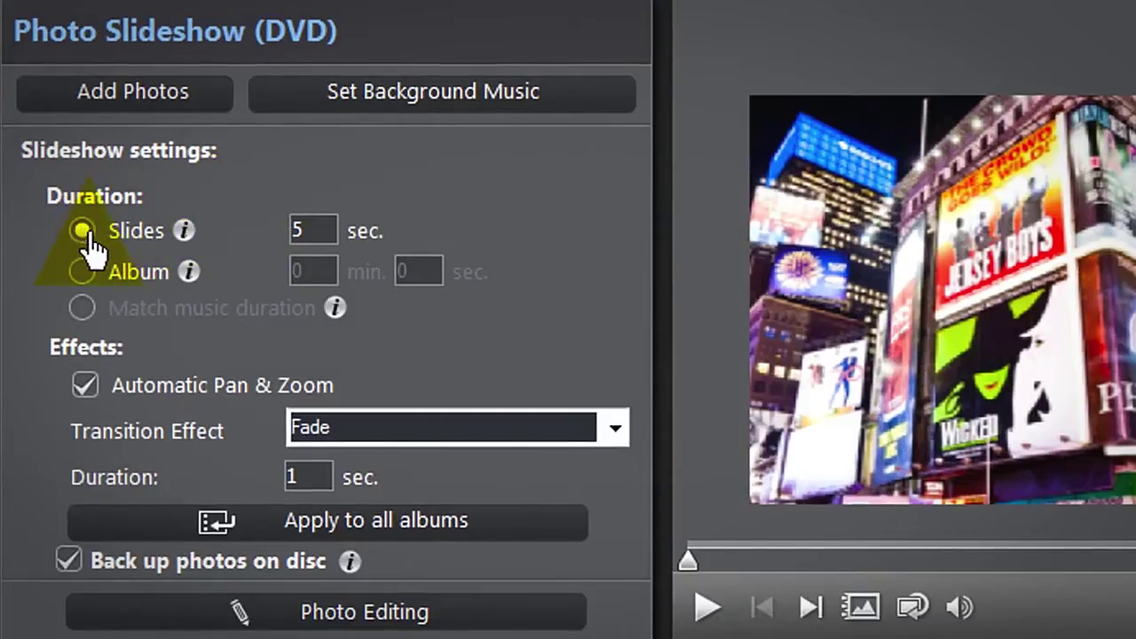
# Set slides to 3 seconds each and enter a 10 min 15 sec album duration.
pyautogui.click(299, 226)
pyautogui.doubleClick(296, 228)
pyautogui.write('3')
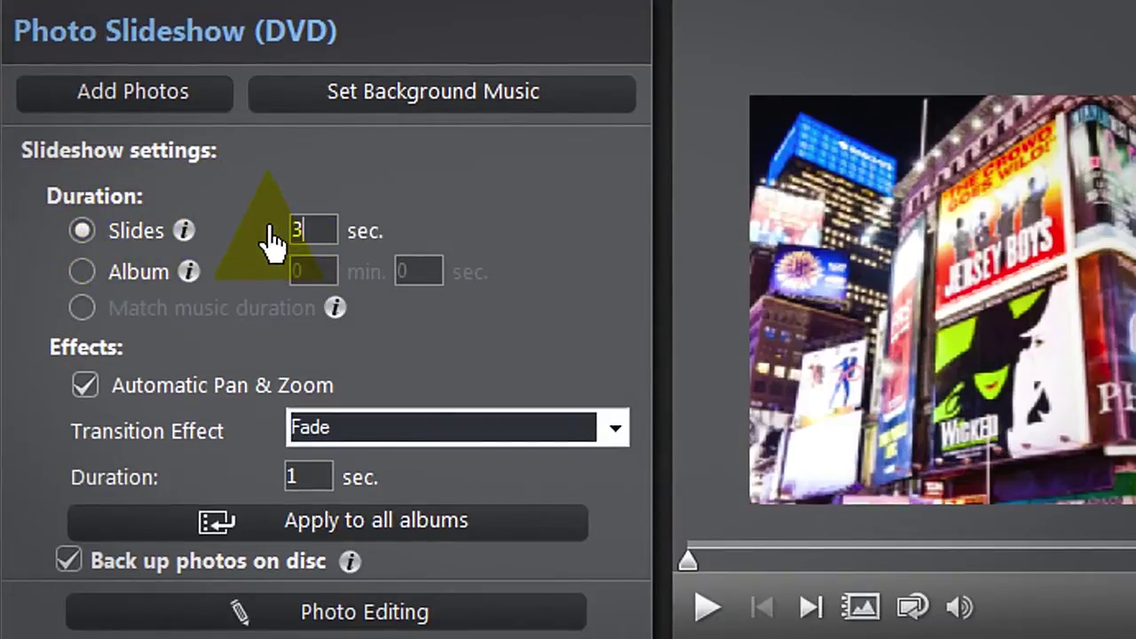
pyautogui.click(81, 271)
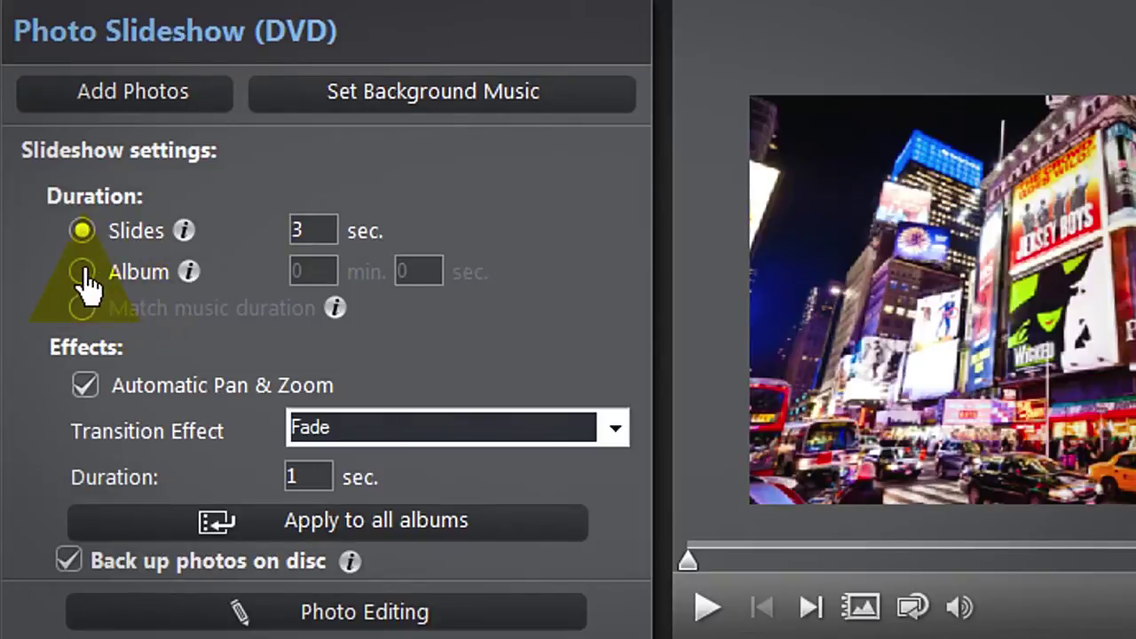
pyautogui.doubleClick(301, 272)
pyautogui.write('10')
pyautogui.press('Tab')
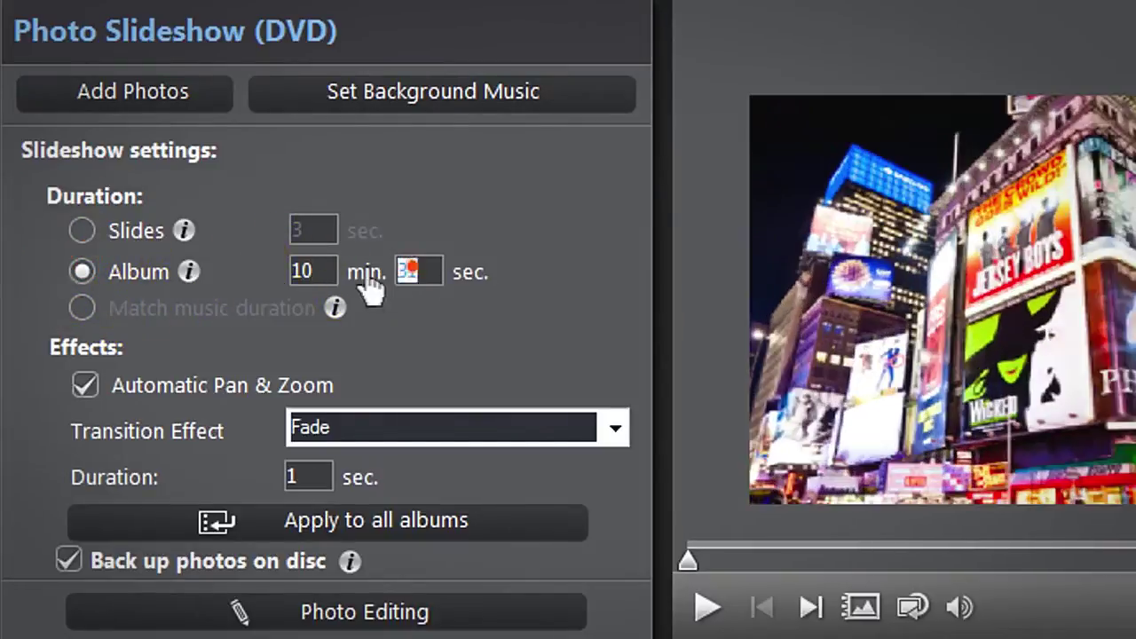
pyautogui.write('15')
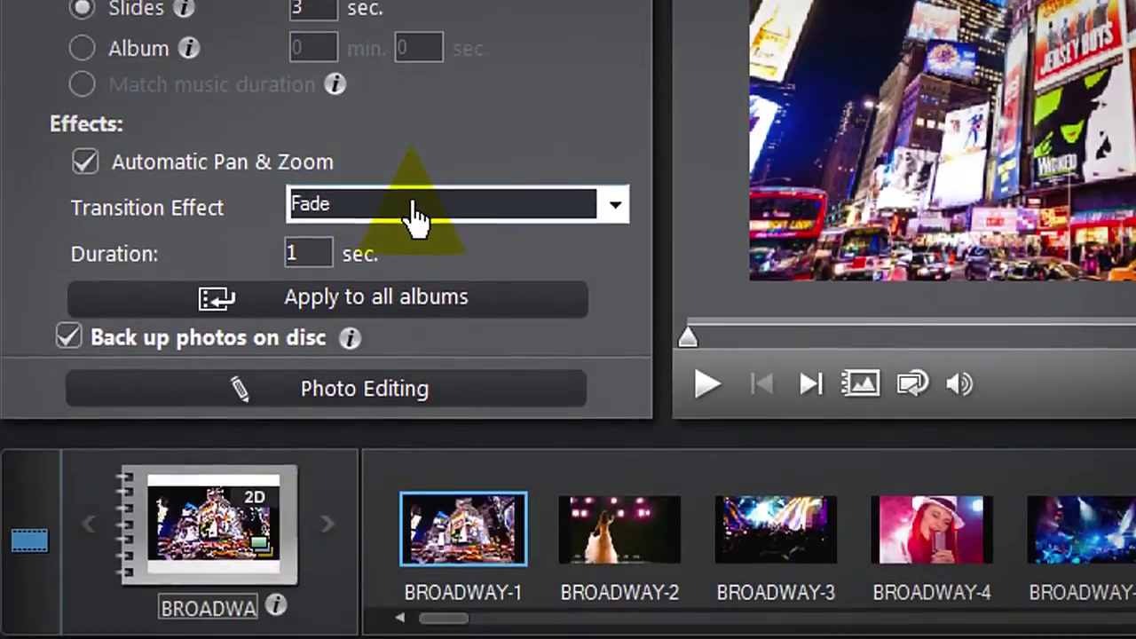
# Change the slideshow transition effect to Wipe Down Soft.
pyautogui.click(414, 429)
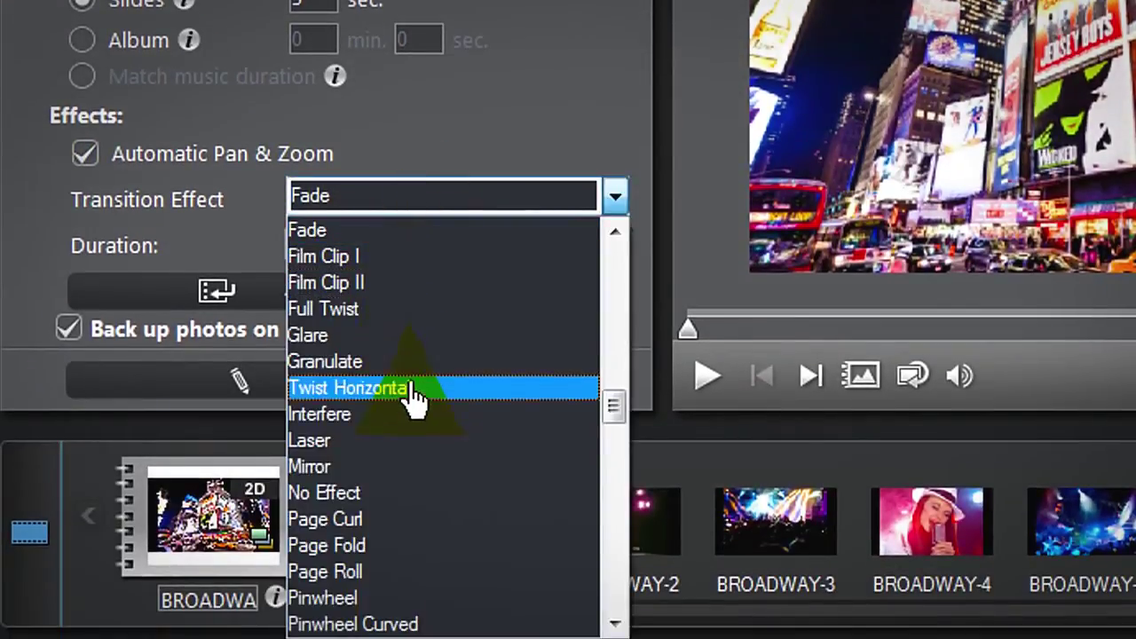
pyautogui.moveTo(612, 413); pyautogui.dragTo(609, 537)
pyautogui.click(492, 494)
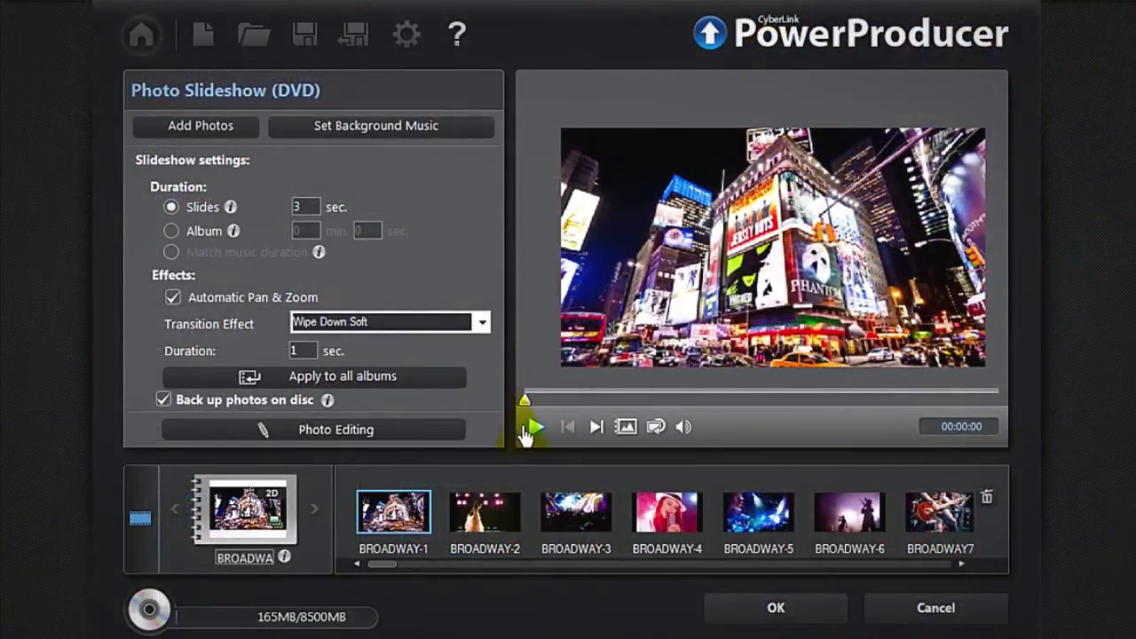
# Preview the slideshow, enable photo backup on disc, and open BROADWAY-4 in the photo editor.
pyautogui.click(534, 429)
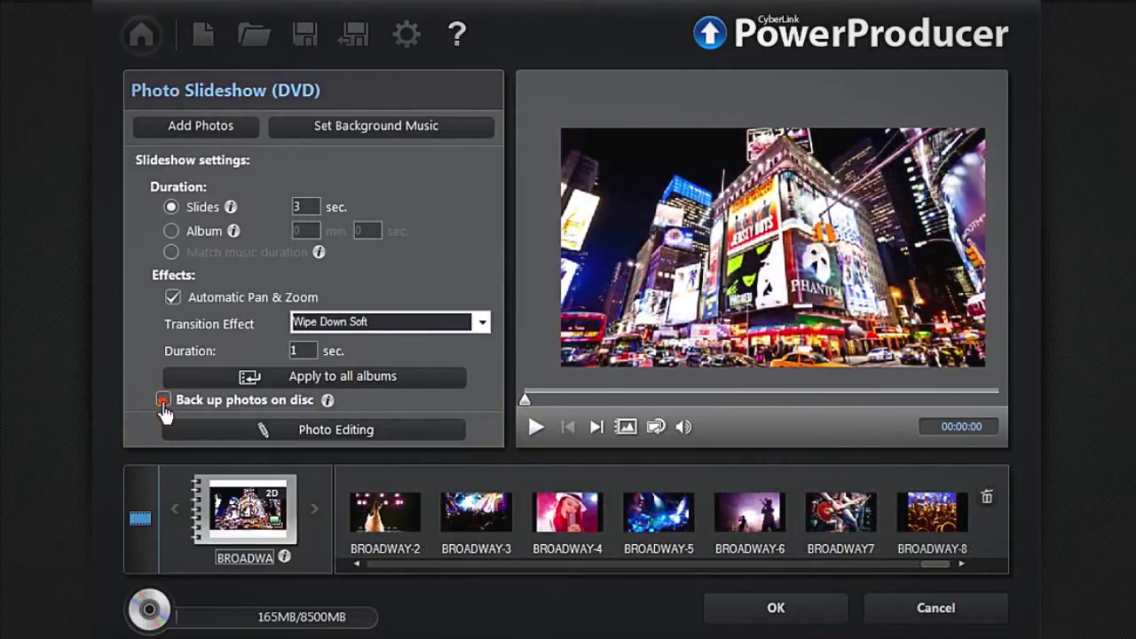
pyautogui.click(163, 401)
pyautogui.click(591, 531)
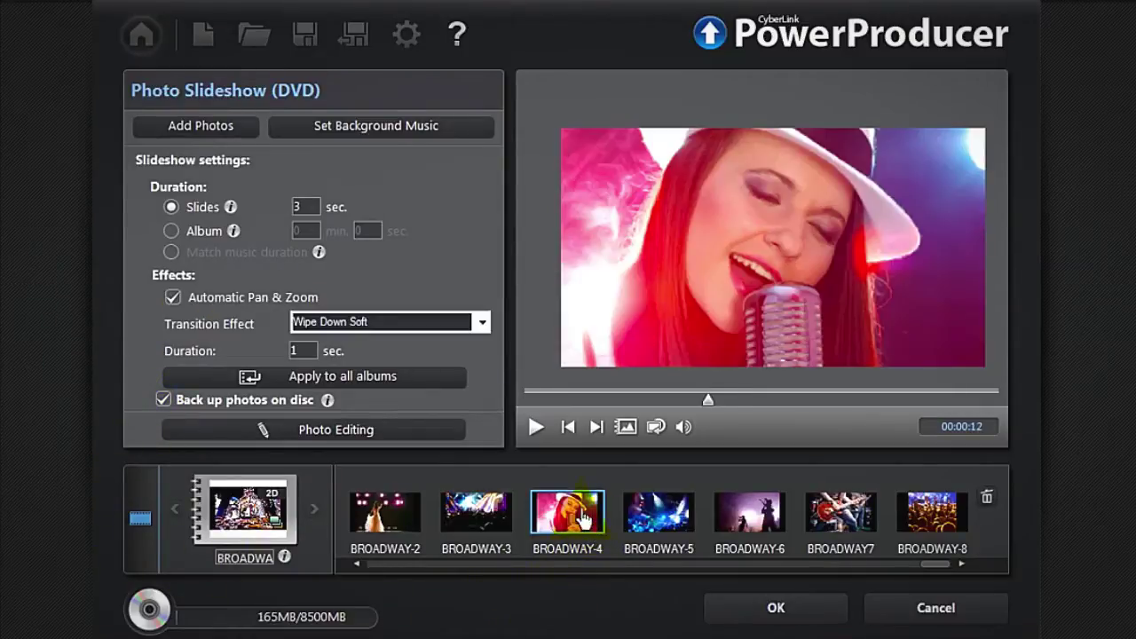
pyautogui.click(407, 434)
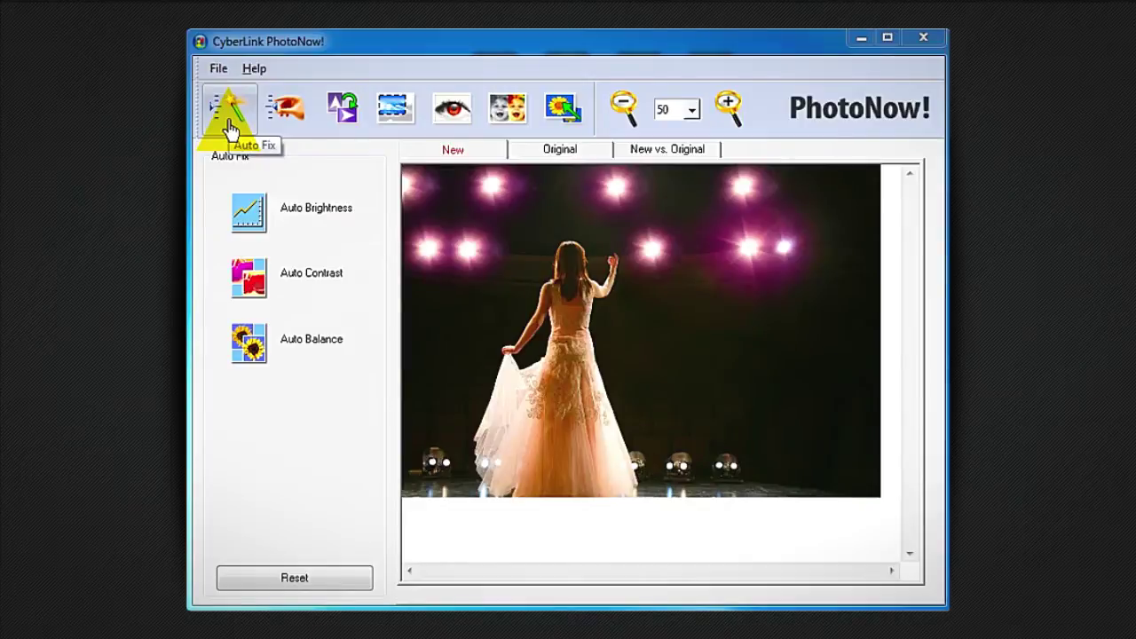
# With Manual Fix, raise the photo's brightness and contrast and lower its saturation.
pyautogui.click(229, 128)
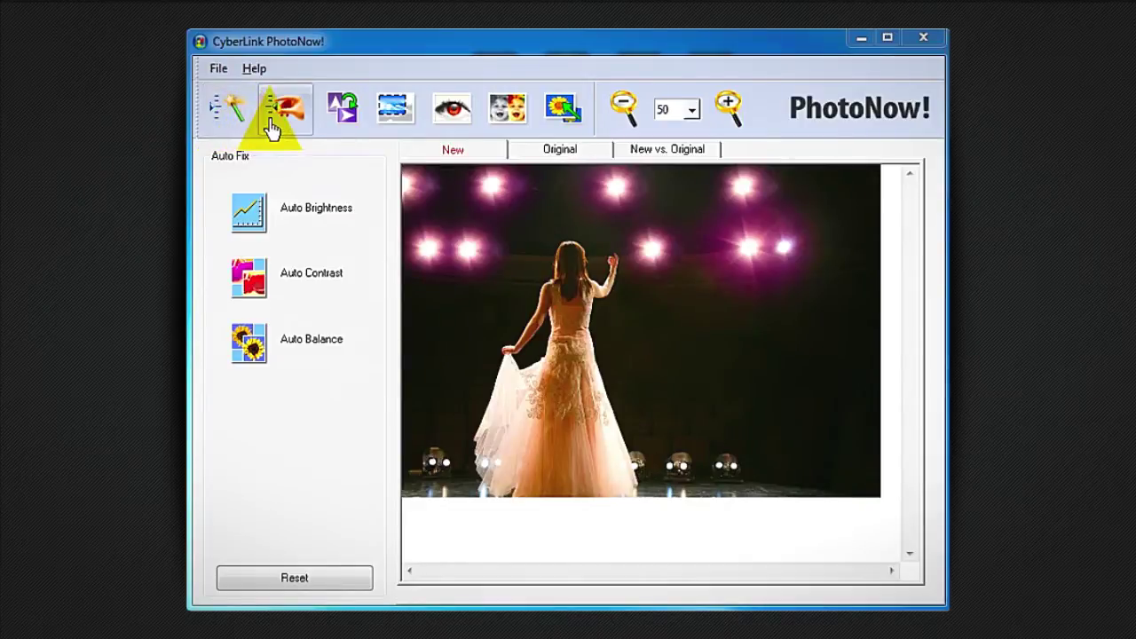
pyautogui.click(271, 129)
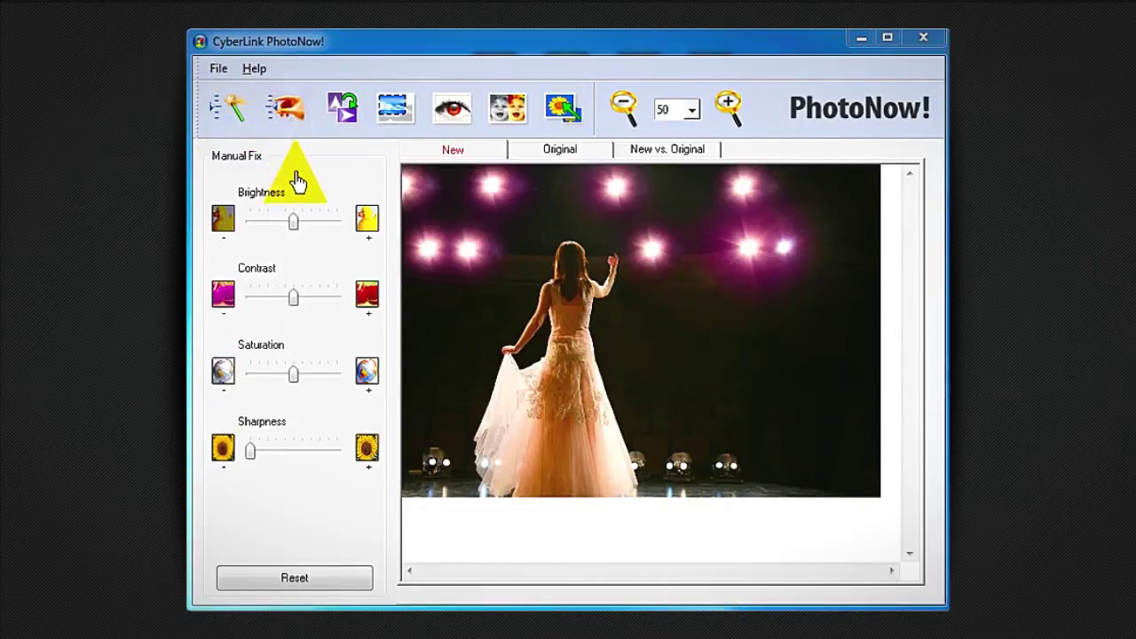
pyautogui.moveTo(294, 222); pyautogui.dragTo(299, 233)
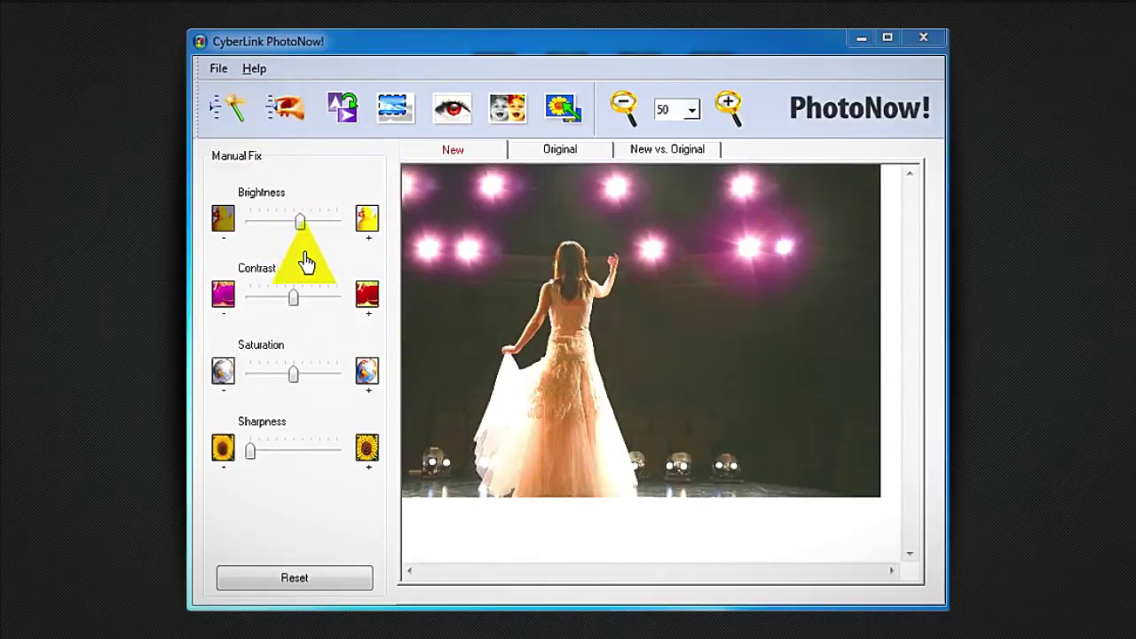
pyautogui.moveTo(294, 300); pyautogui.dragTo(317, 300)
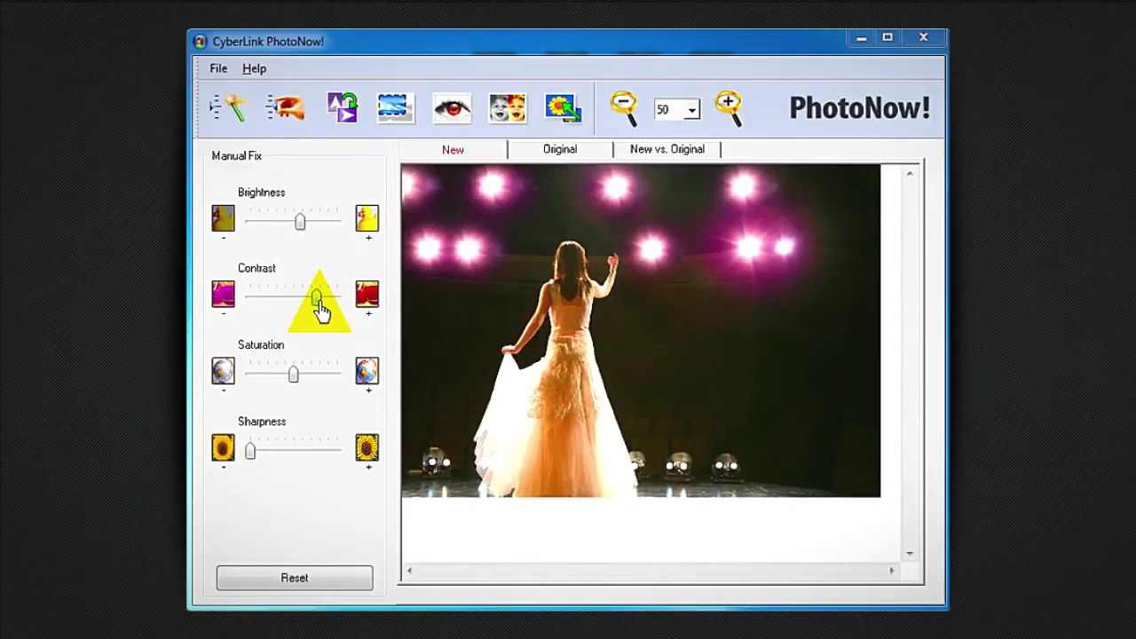
pyautogui.moveTo(296, 376); pyautogui.dragTo(258, 387)
# Crop the photo to an 814 by 610 pixel area over the dancer.
pyautogui.click(395, 107)
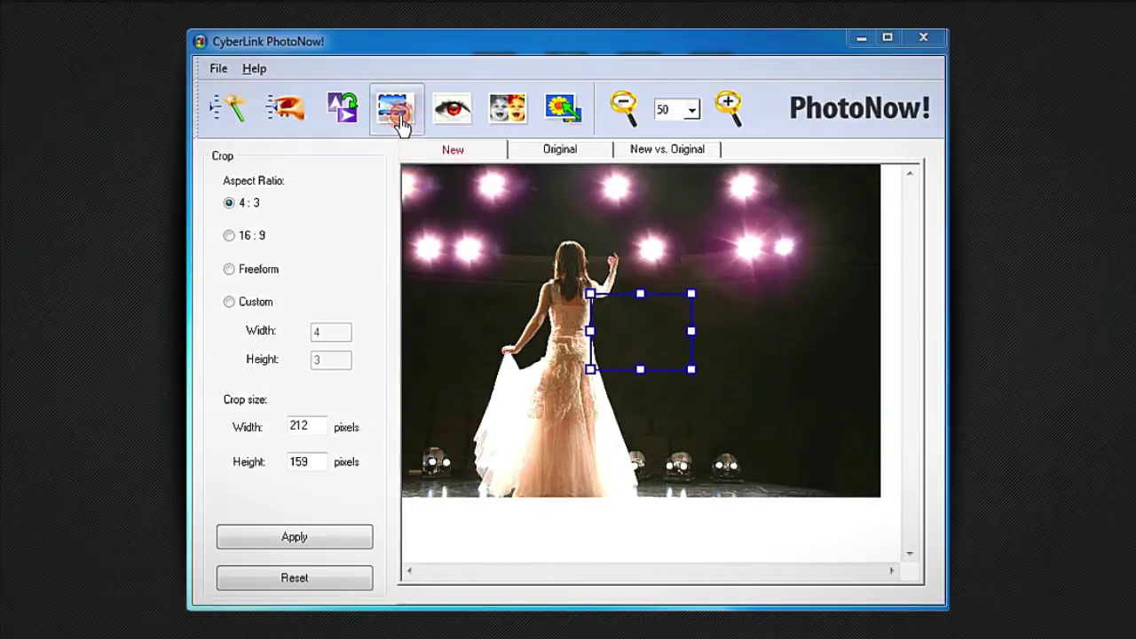
pyautogui.moveTo(595, 335); pyautogui.dragTo(415, 168)
pyautogui.moveTo(691, 369); pyautogui.dragTo(806, 455)
pyautogui.moveTo(744, 419); pyautogui.dragTo(733, 455)
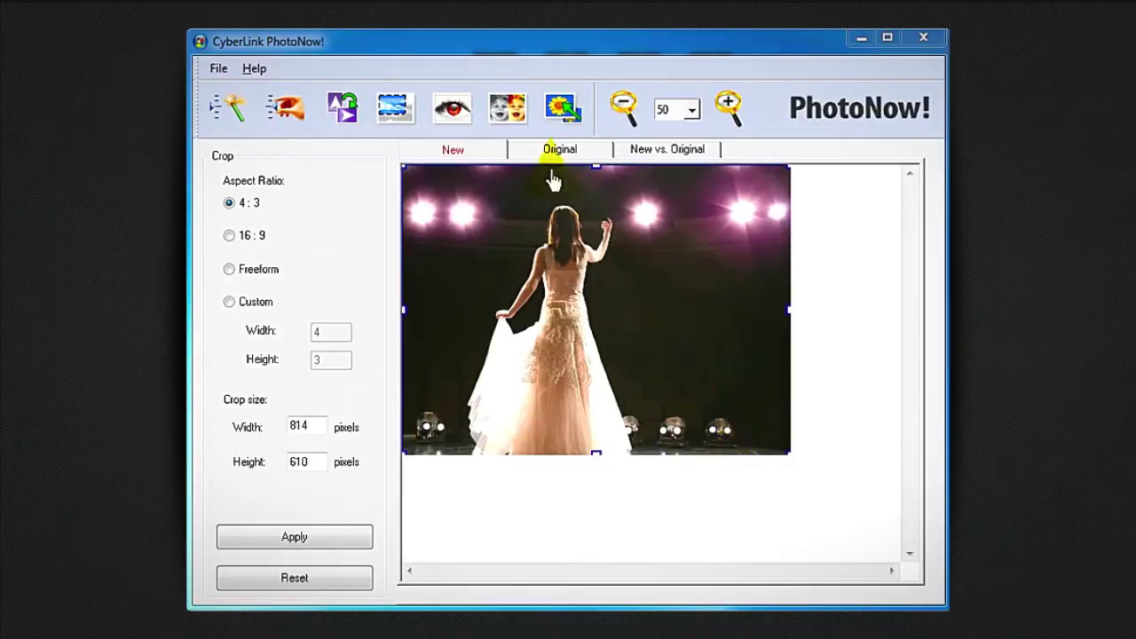
# After trying Pencil Sketch and Spotlight, apply the sepia film effect and close PhotoNow!
pyautogui.click(510, 113)
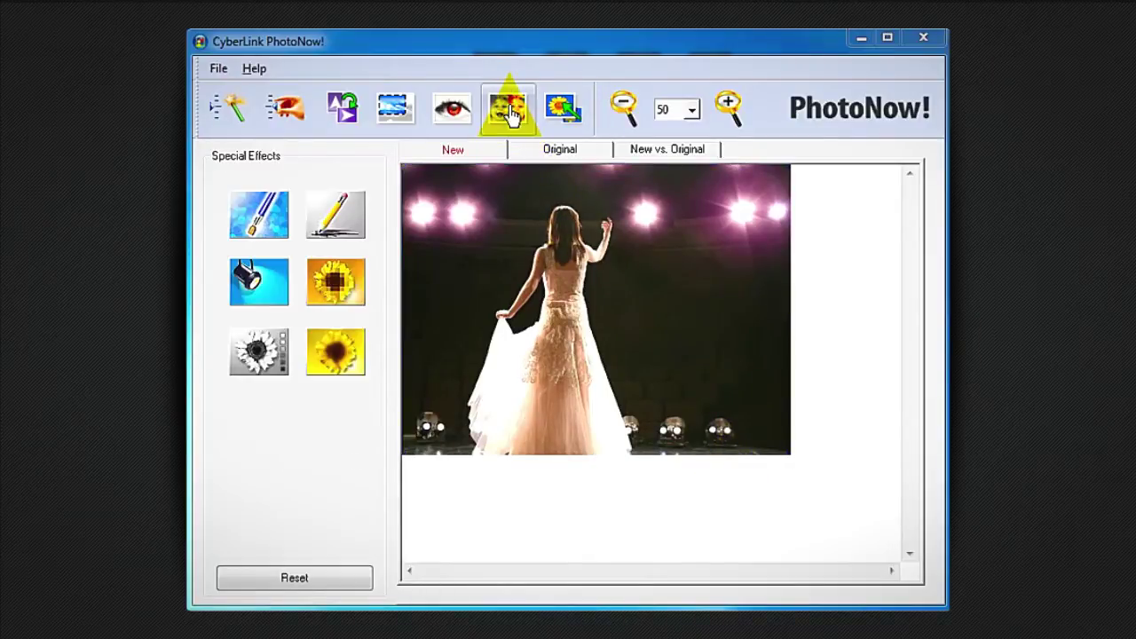
pyautogui.click(340, 229)
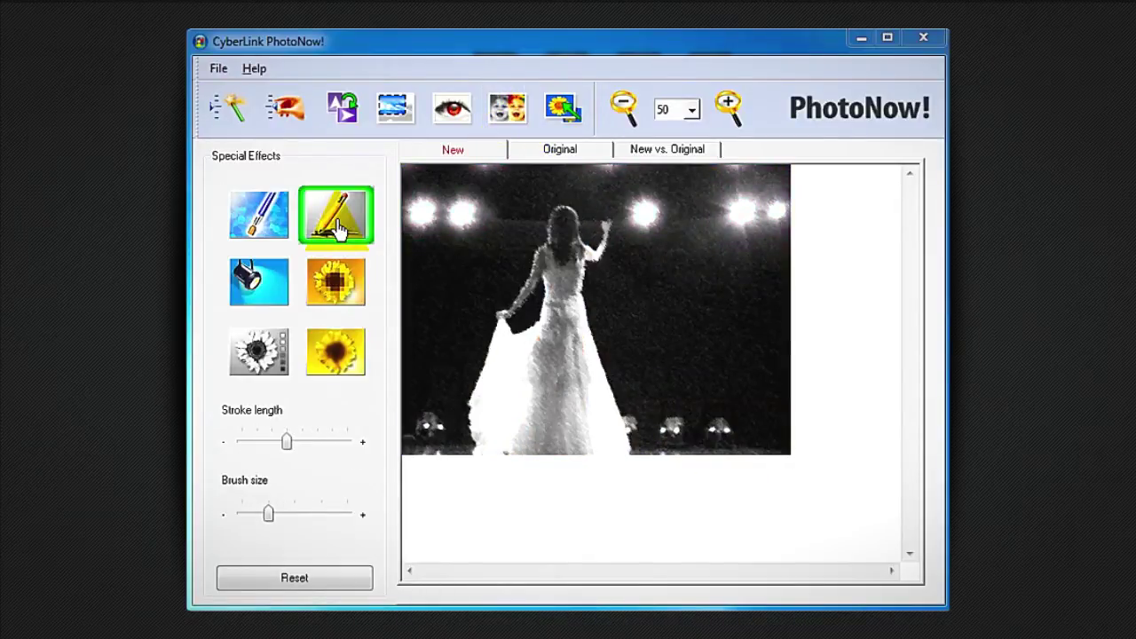
pyautogui.click(266, 284)
pyautogui.moveTo(608, 321)
pyautogui.mouseDown()
pyautogui.moveTo(735, 428)
pyautogui.moveTo(723, 406)
pyautogui.mouseUp()
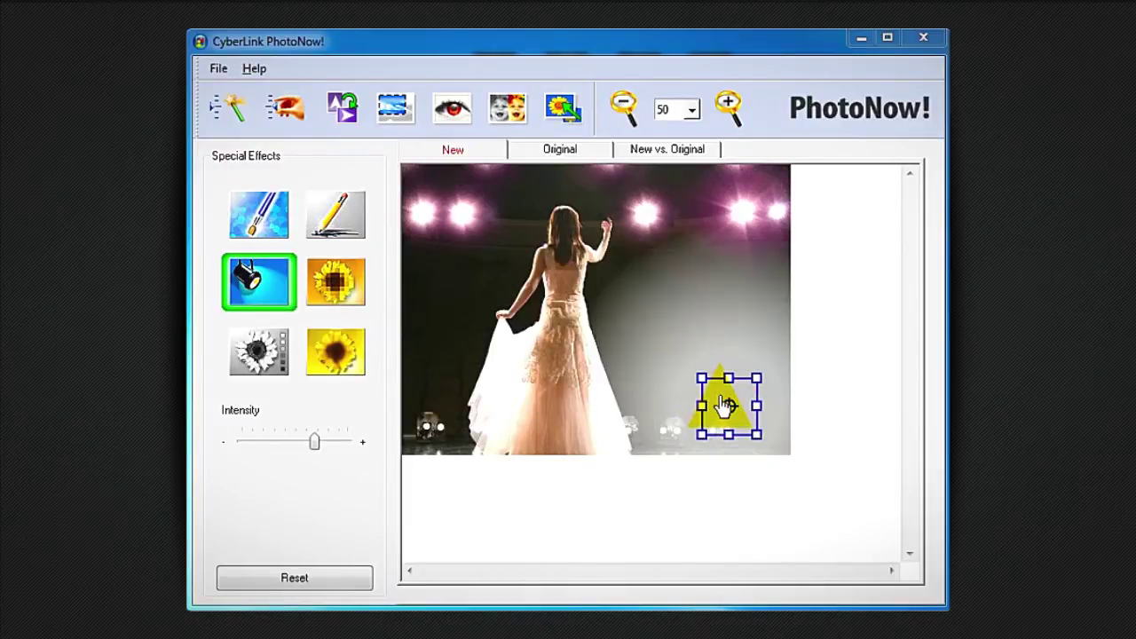
pyautogui.click(257, 353)
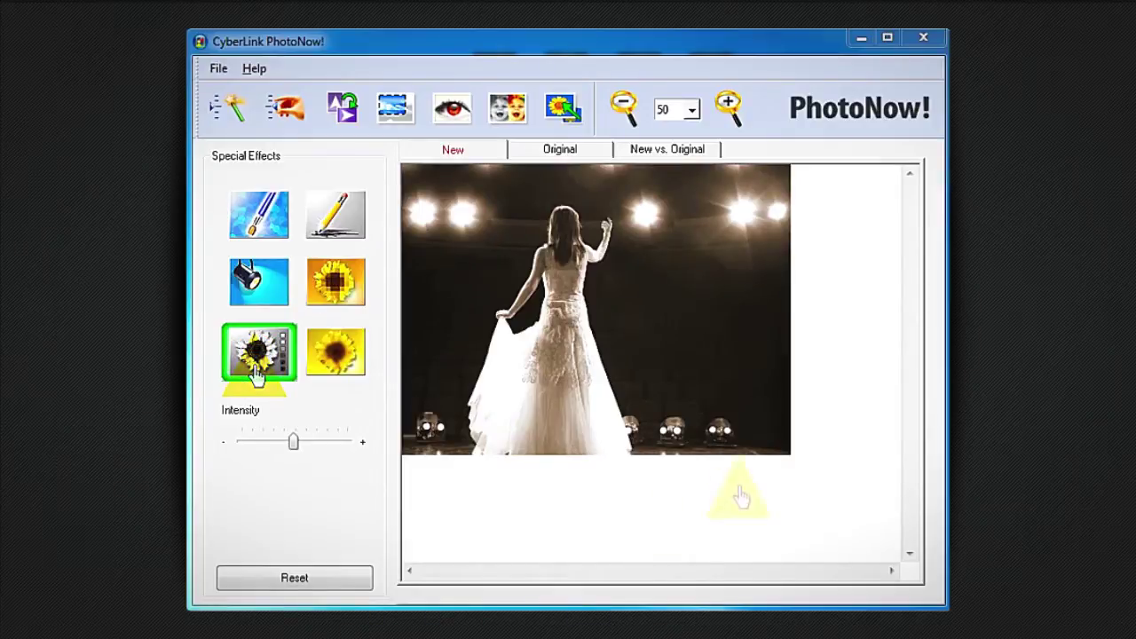
pyautogui.click(924, 42)
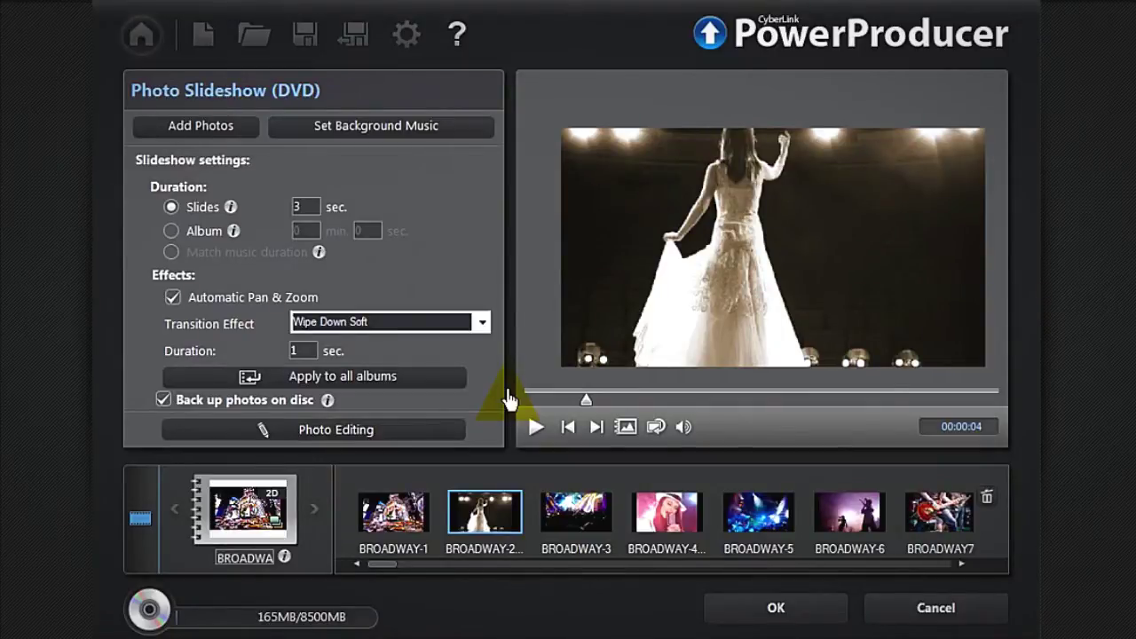
# Make the BROADWAY-3 concert photo the album's title thumbnail.
pyautogui.press('End')
pyautogui.click(579, 519)
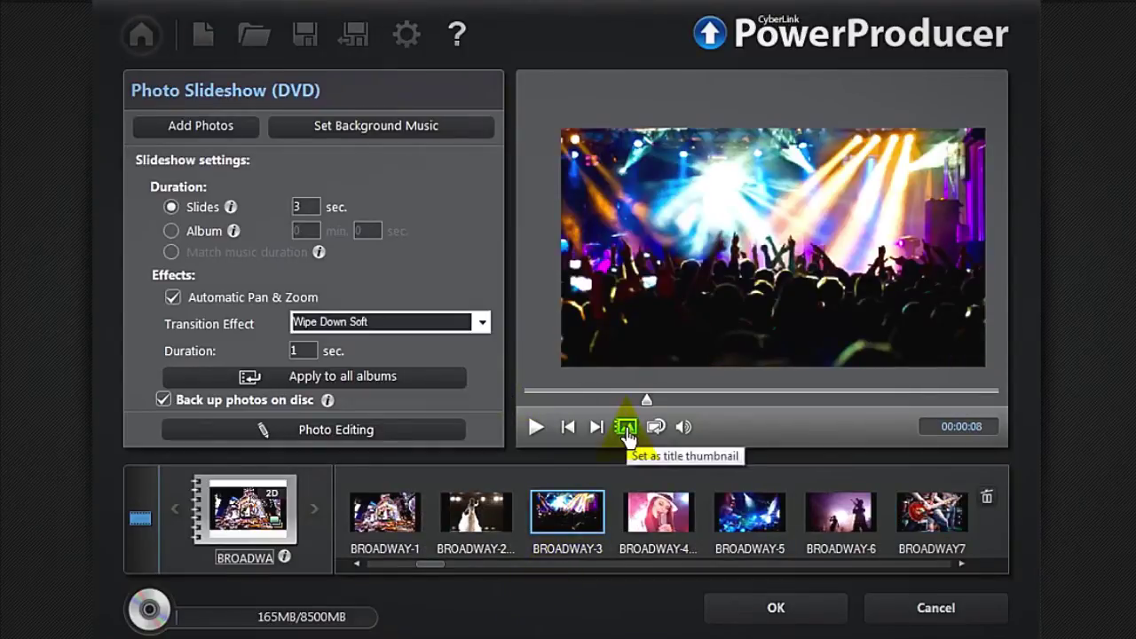
pyautogui.click(626, 432)
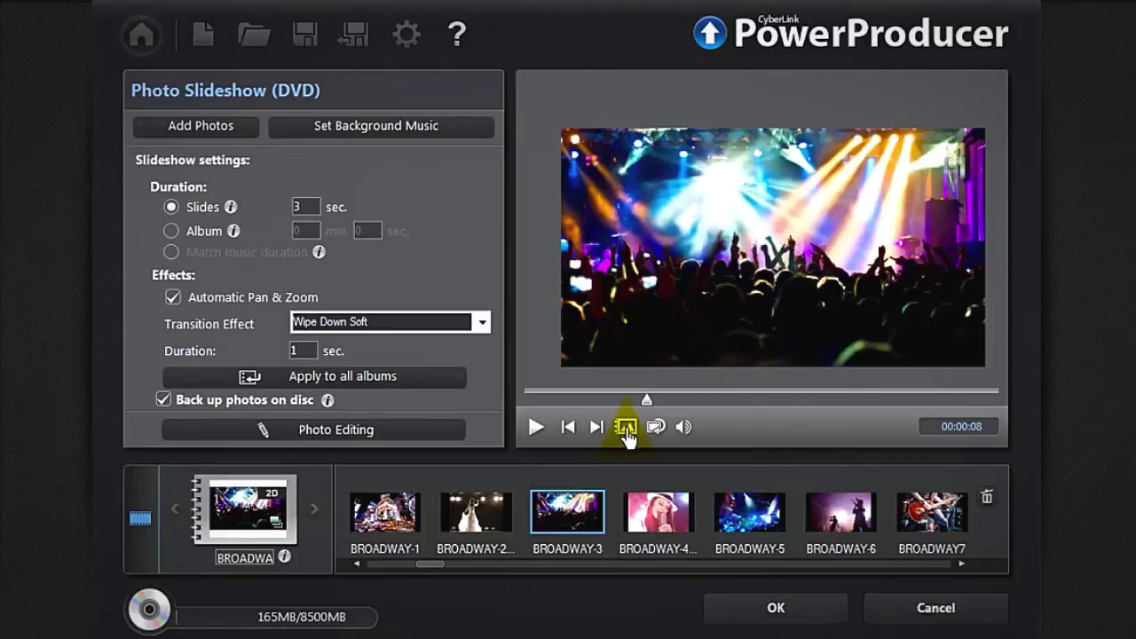
# Delete BROADWAY7 and BROADWAY-5 from the slideshow.
pyautogui.click(921, 513)
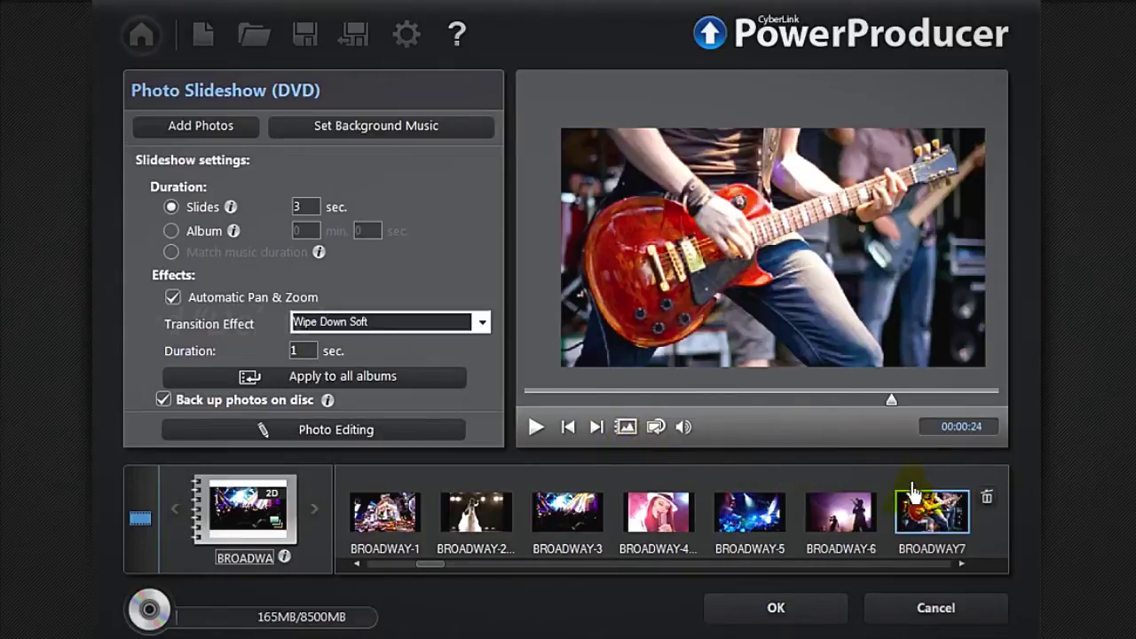
pyautogui.press('Delete')
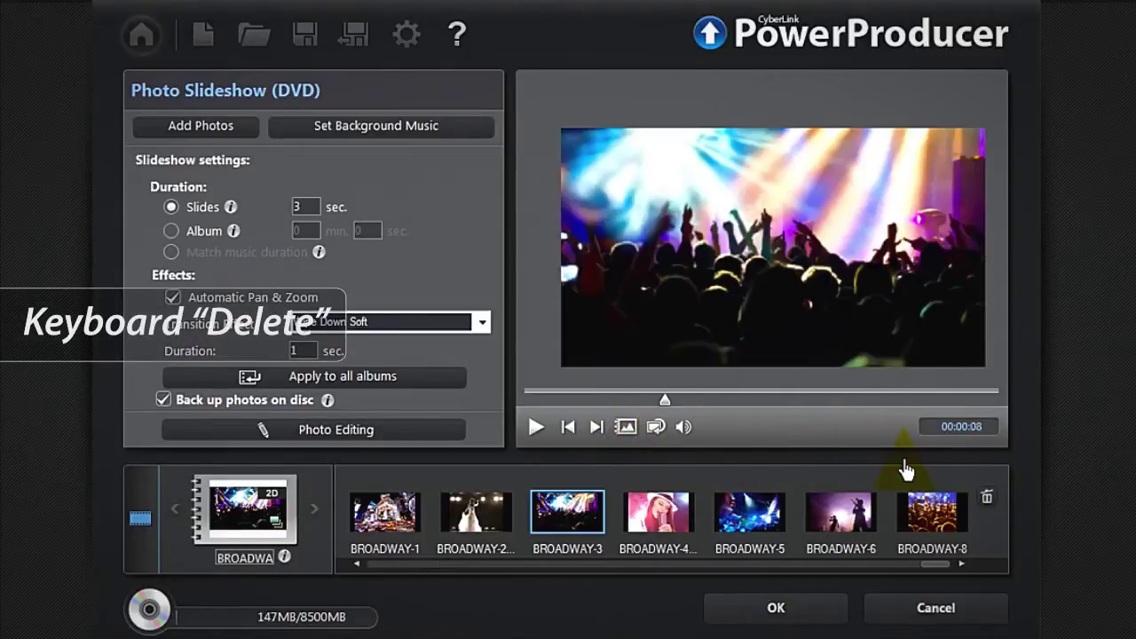
pyautogui.click(761, 513)
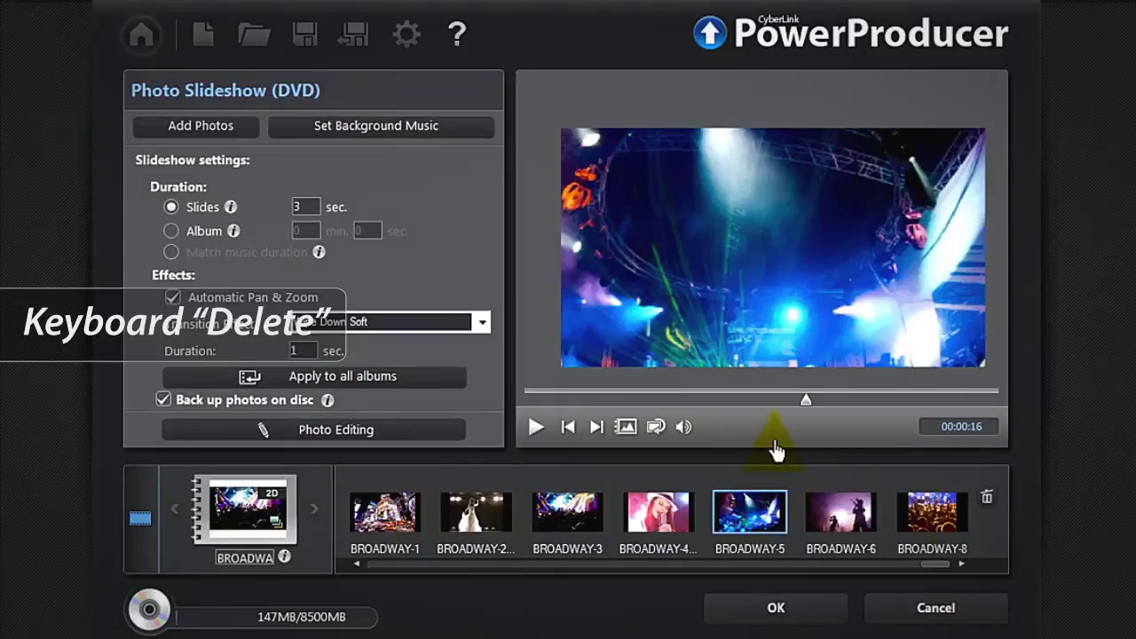
pyautogui.press('Delete')
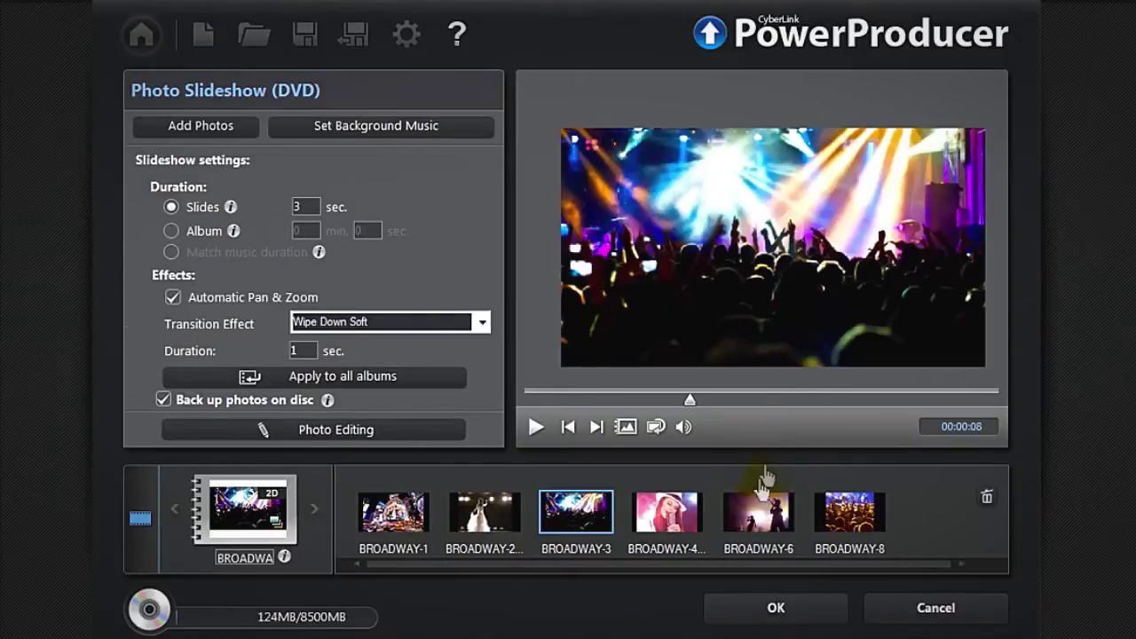
# Move BROADWAY-6 to second place and BROADWAY-4 to the end of the slideshow.
pyautogui.moveTo(759, 519); pyautogui.dragTo(462, 528)
pyautogui.click(745, 523)
pyautogui.moveTo(746, 523); pyautogui.dragTo(852, 522)
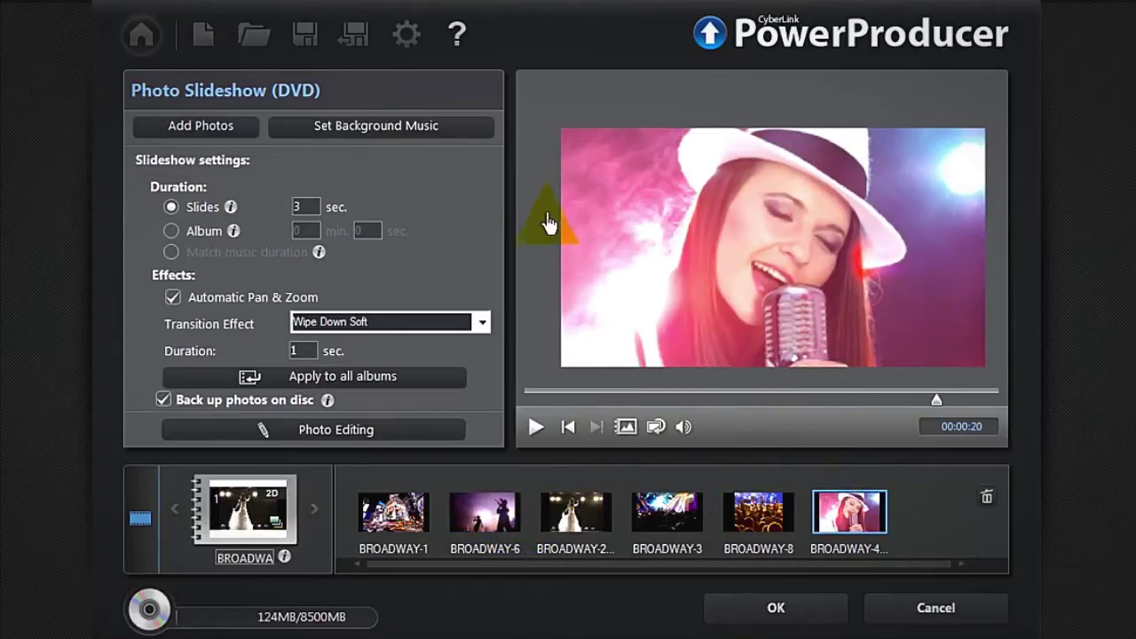
# Set the JAZZ track from the MUSIC folder as background music, starting at 00:00:03.
pyautogui.click(448, 137)
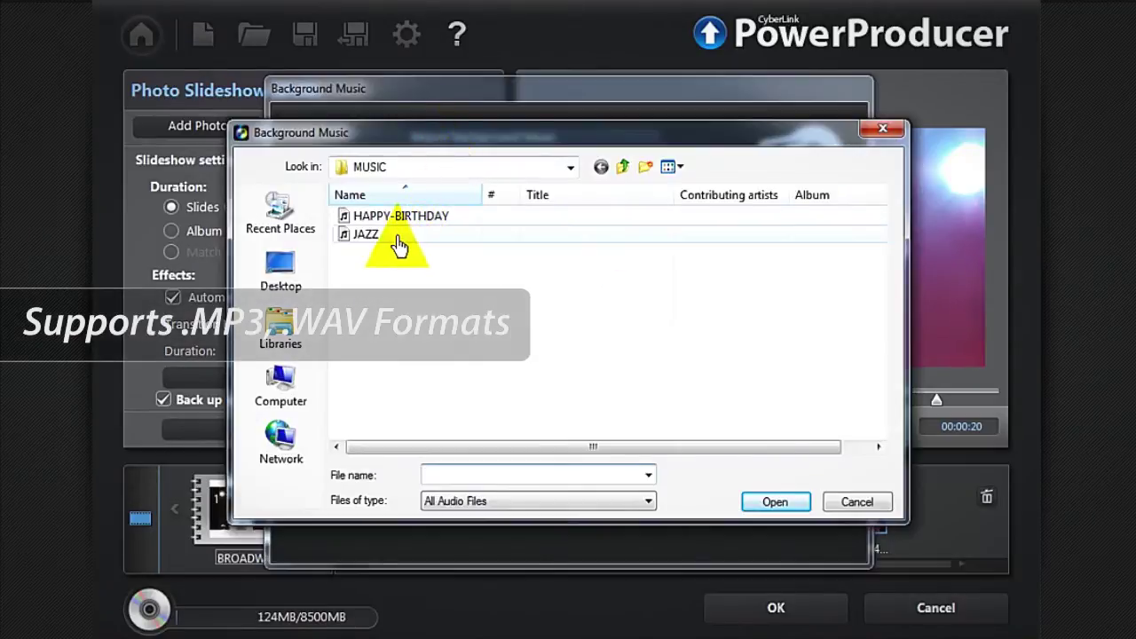
pyautogui.doubleClick(397, 236)
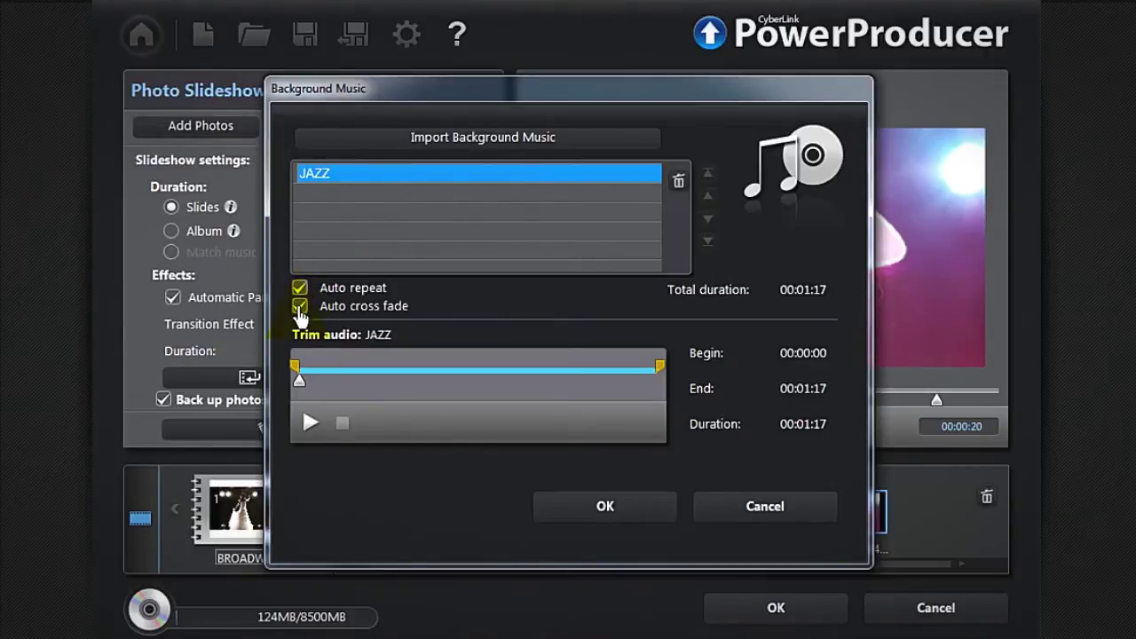
pyautogui.click(308, 422)
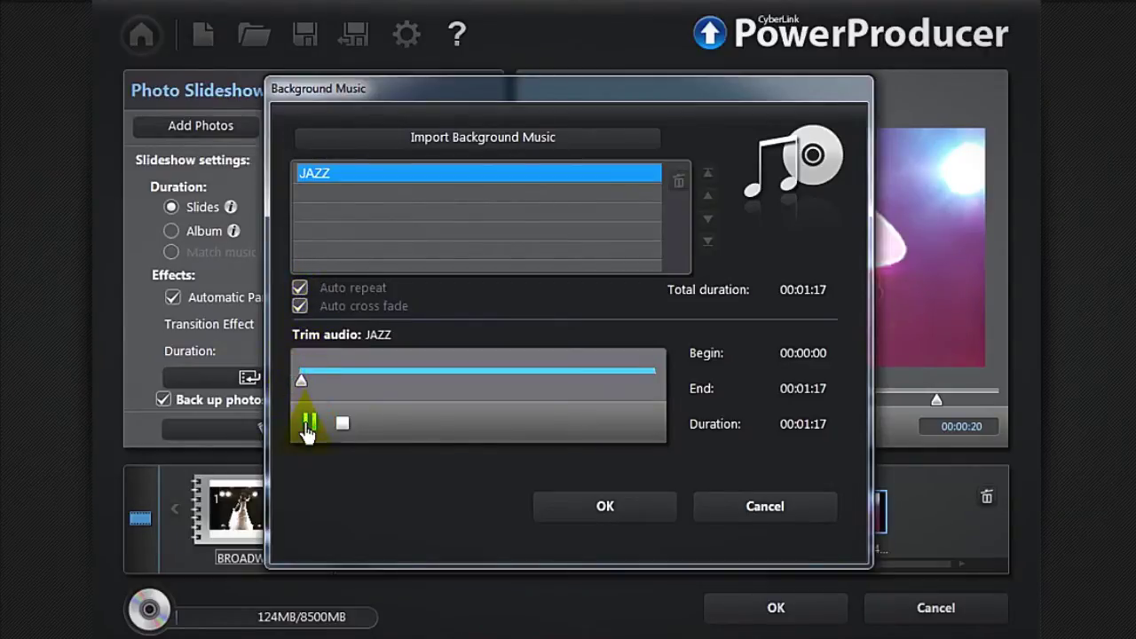
pyautogui.click(308, 426)
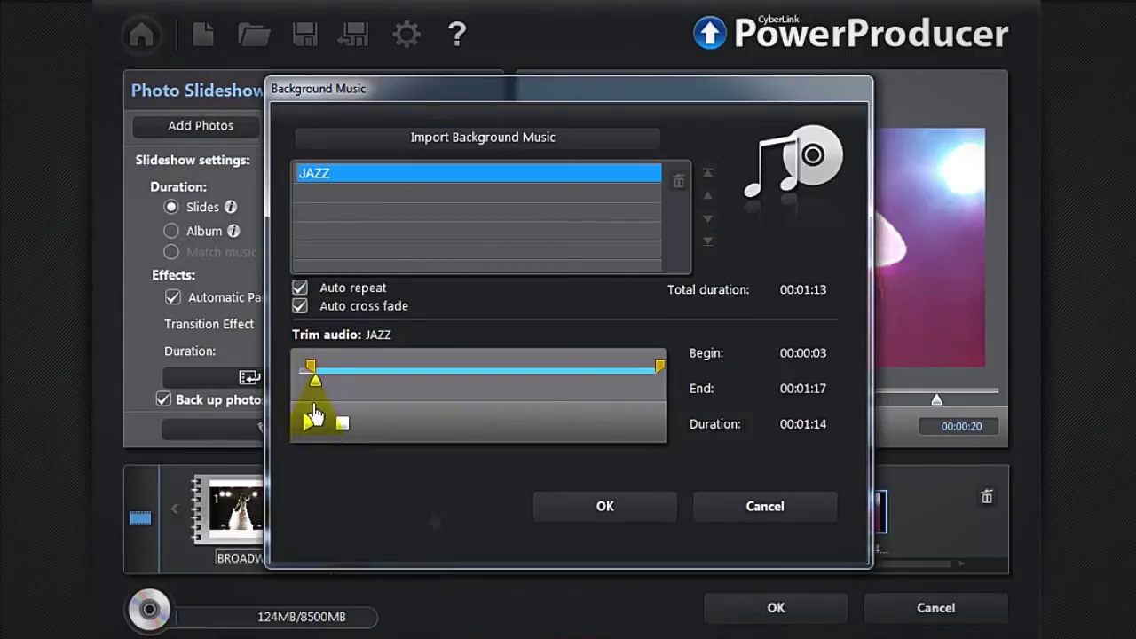
pyautogui.click(563, 515)
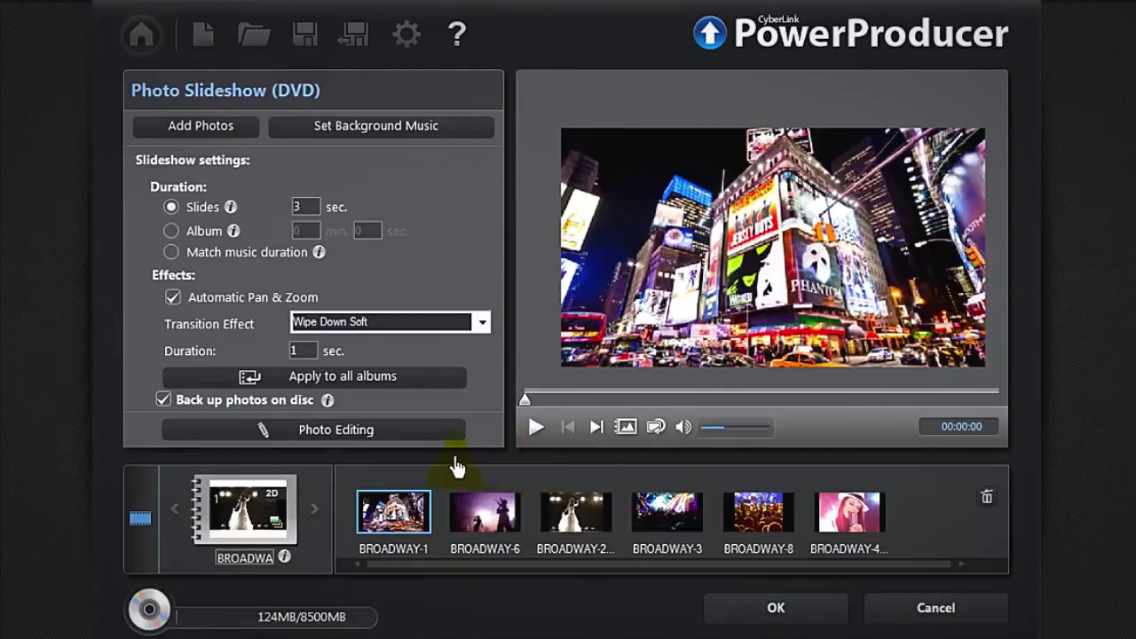
# Rename the album to Broadway-Favorite-Show and close the Photo Slideshow page.
pyautogui.click(231, 558)
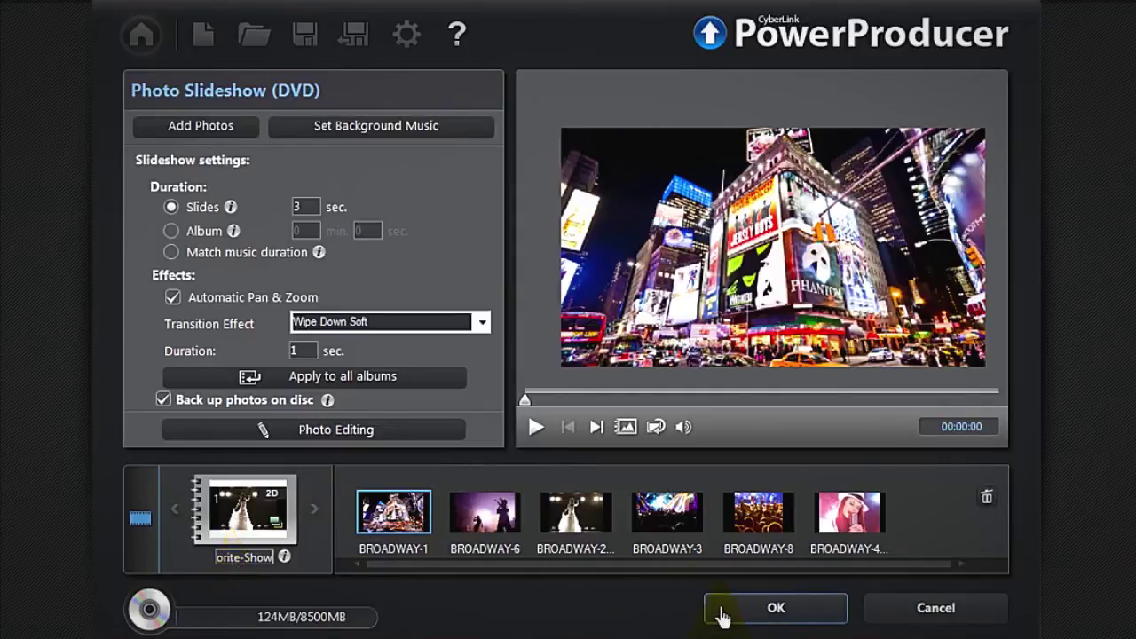
pyautogui.click(721, 613)
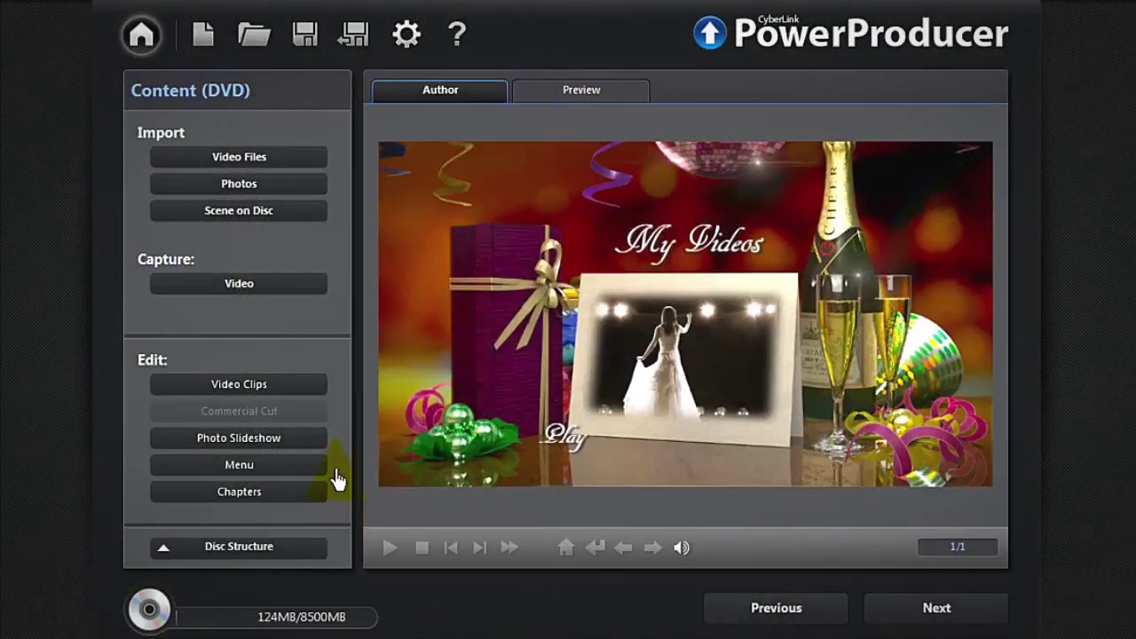
pyautogui.click(301, 473)
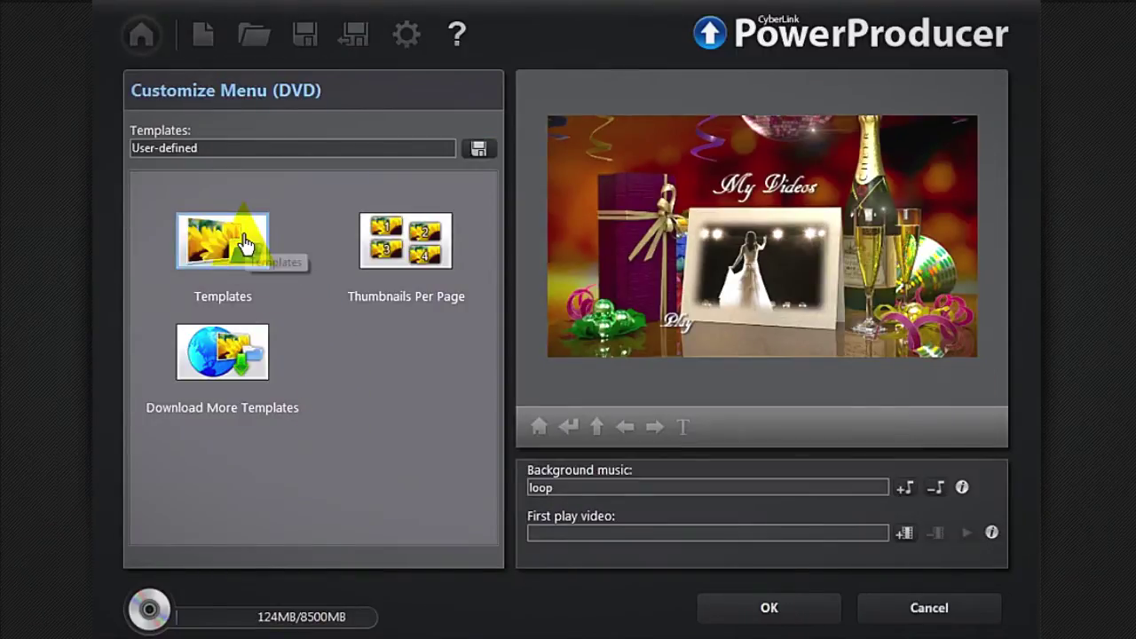
# Apply the Broadway menu template, with broadway_loop music, to the current menu page.
pyautogui.click(245, 245)
pyautogui.moveTo(484, 364); pyautogui.dragTo(521, 198)
pyautogui.rightClick(426, 213)
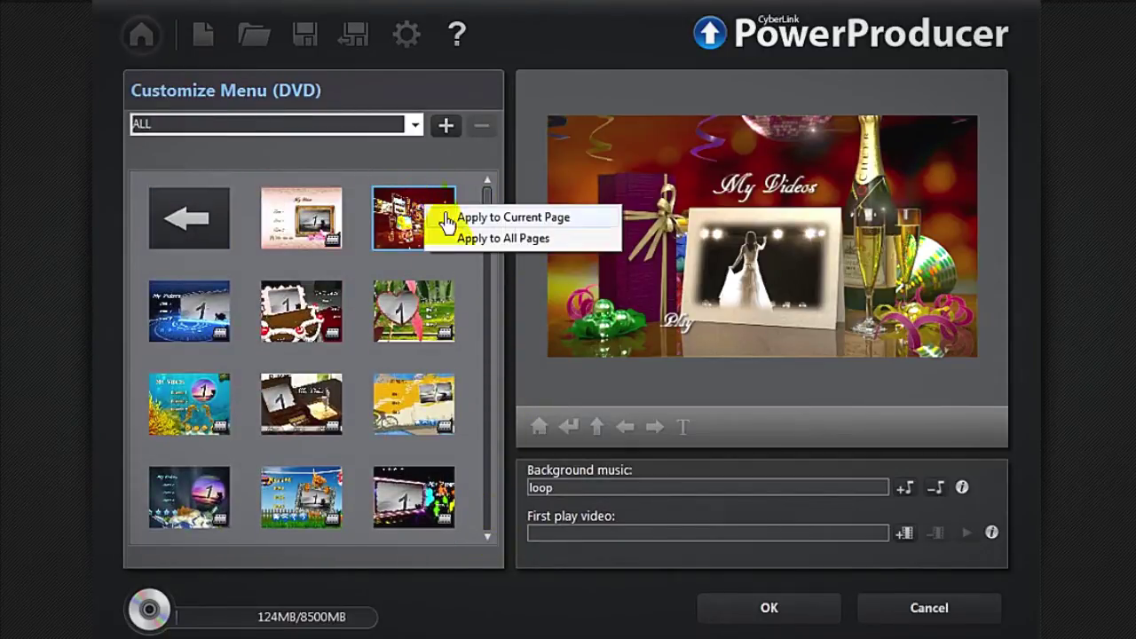
pyautogui.click(497, 218)
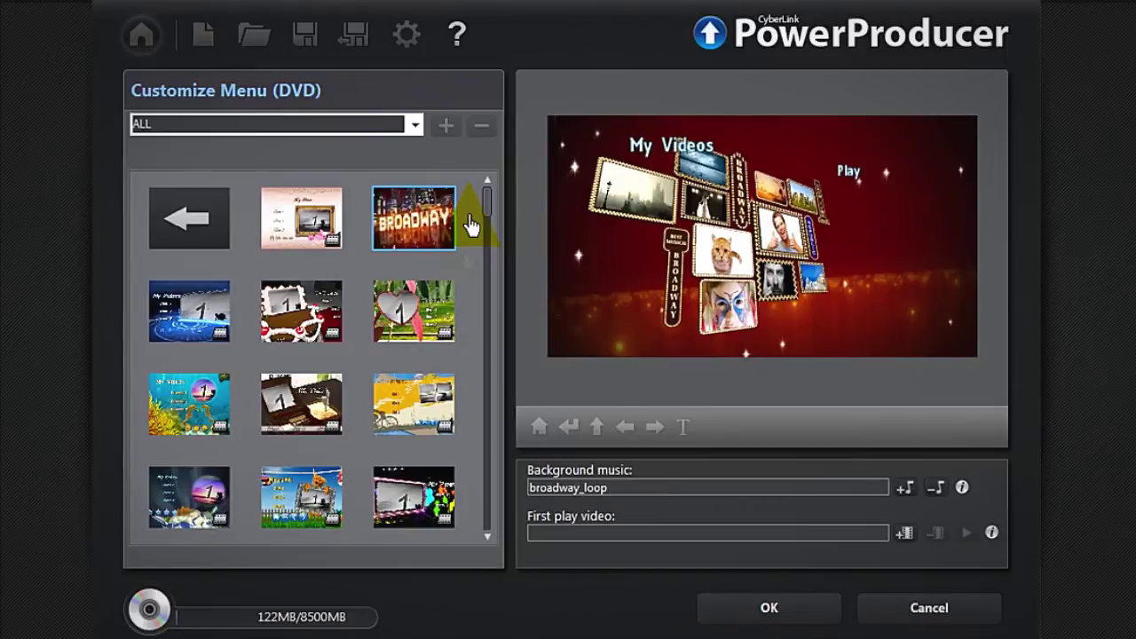
pyautogui.click(721, 613)
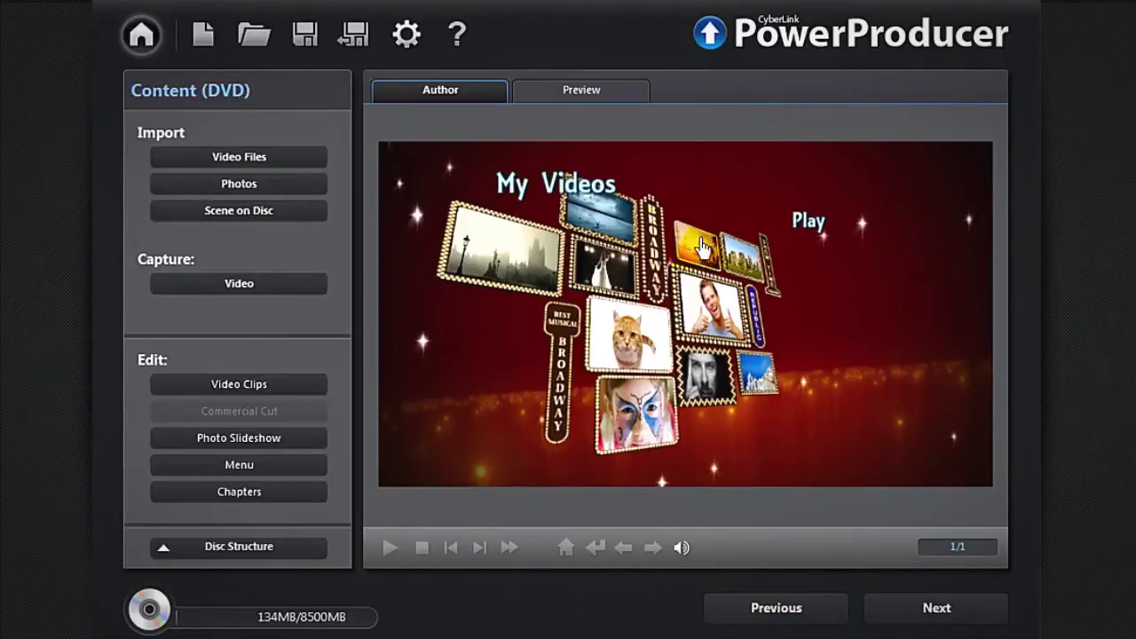
# Play the Broadway slideshow from the disc menu preview, then continue to Final Output.
pyautogui.click(625, 95)
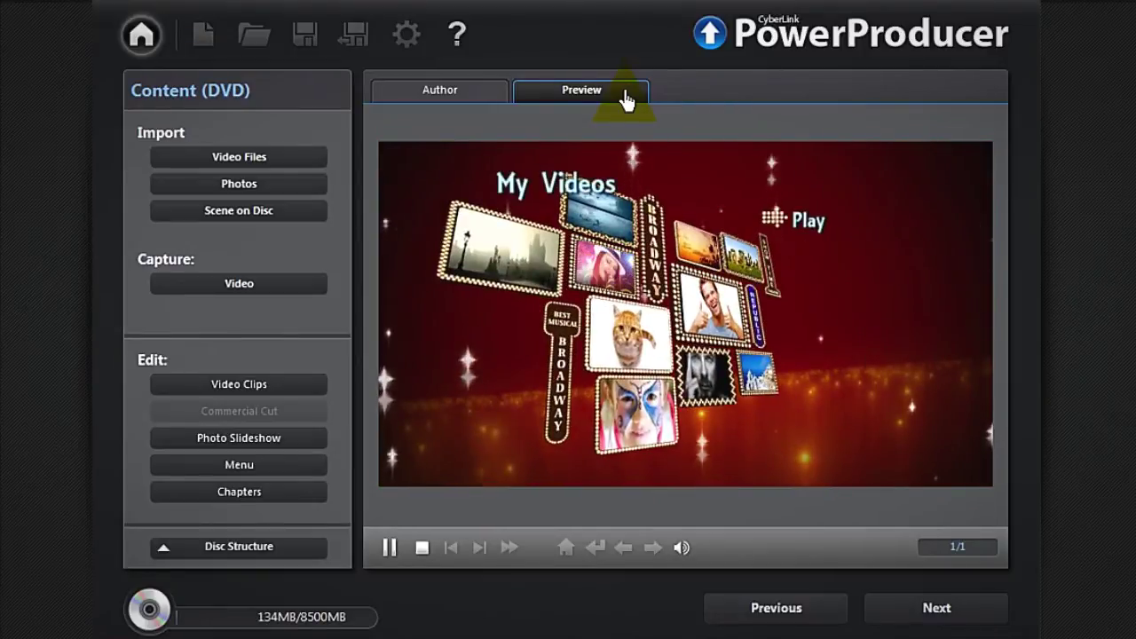
pyautogui.click(811, 224)
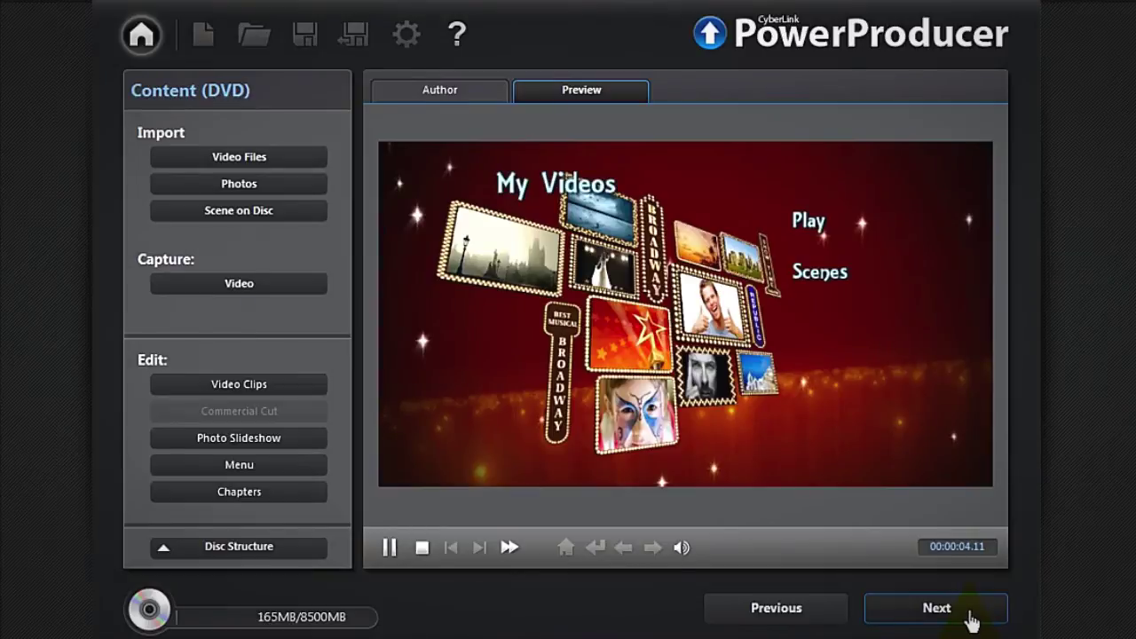
pyautogui.click(972, 622)
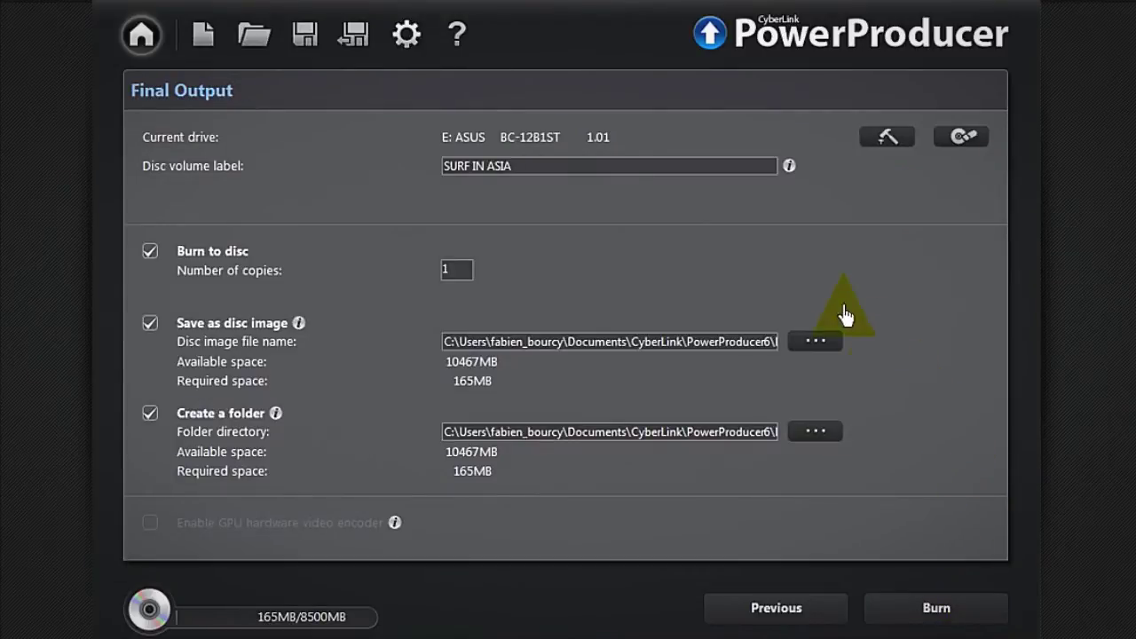
# Label the disc 'Show in Broadway', set 2 copies, and start the burn.
pyautogui.doubleClick(523, 169)
pyautogui.write('Show in Broadway')
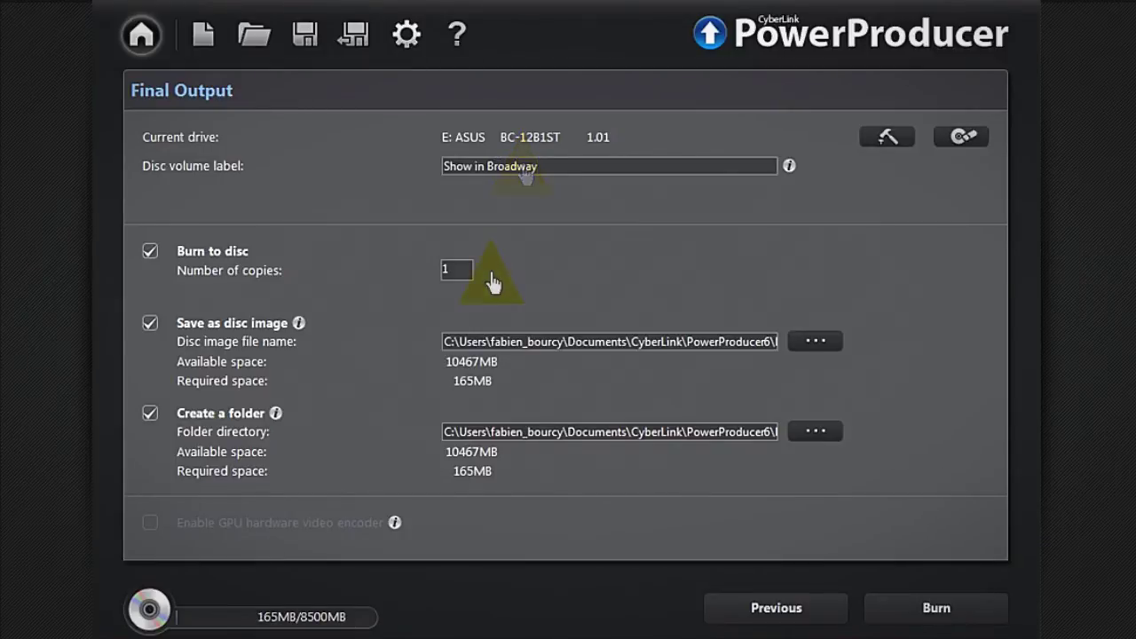
pyautogui.moveTo(493, 283); pyautogui.dragTo(428, 275)
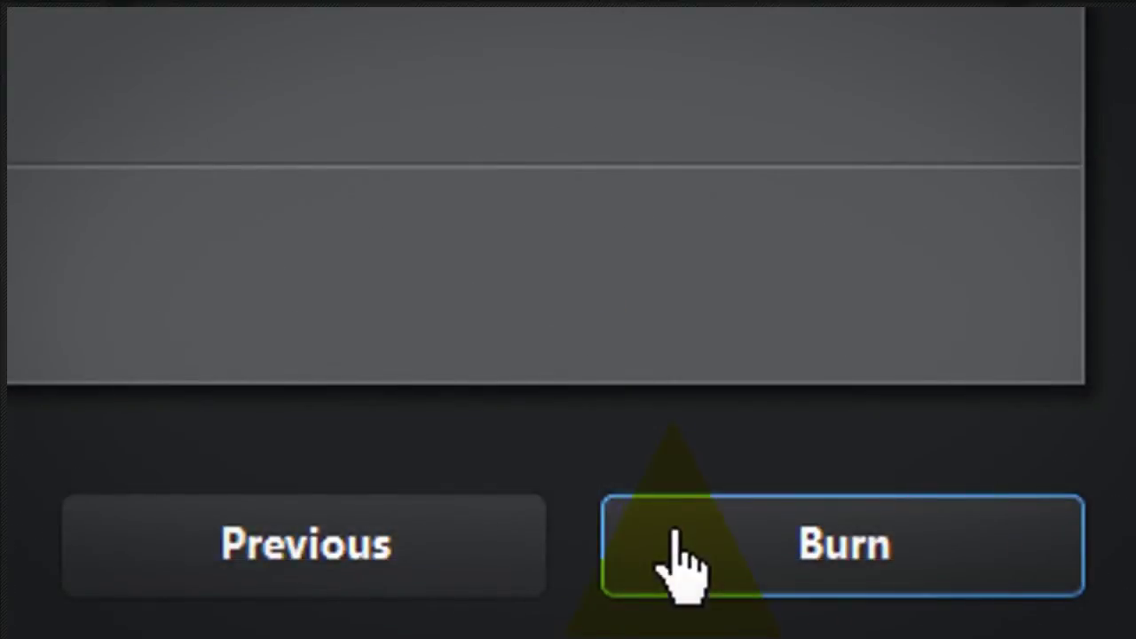
pyautogui.click(674, 533)
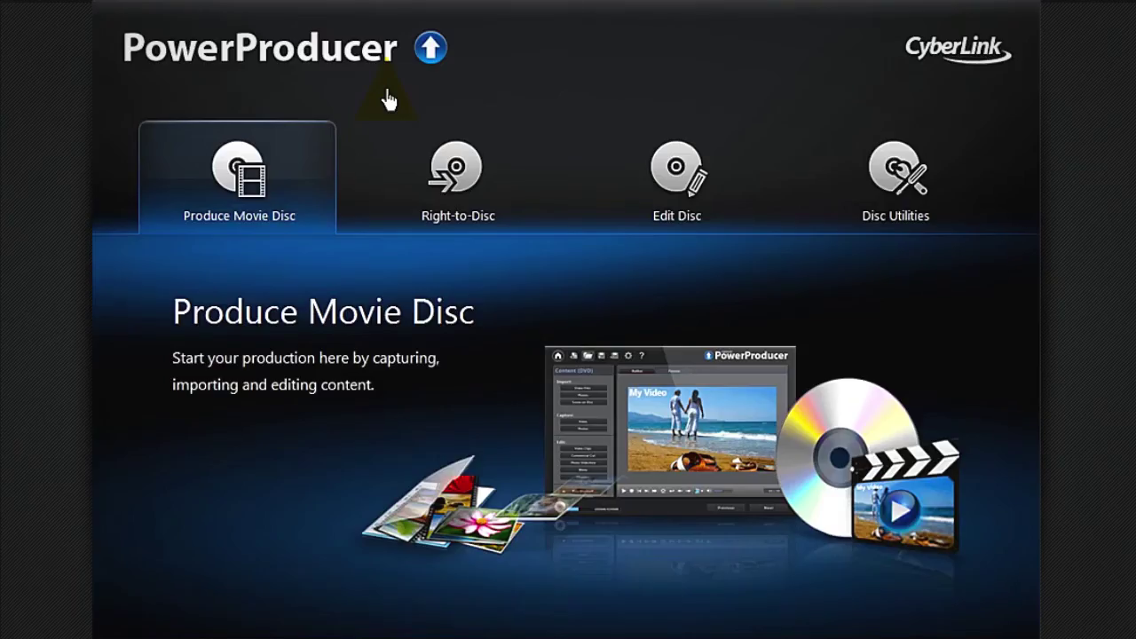
# Open Disc Utilities from the start screen to reach Export to File.
pyautogui.moveTo(626, 149)
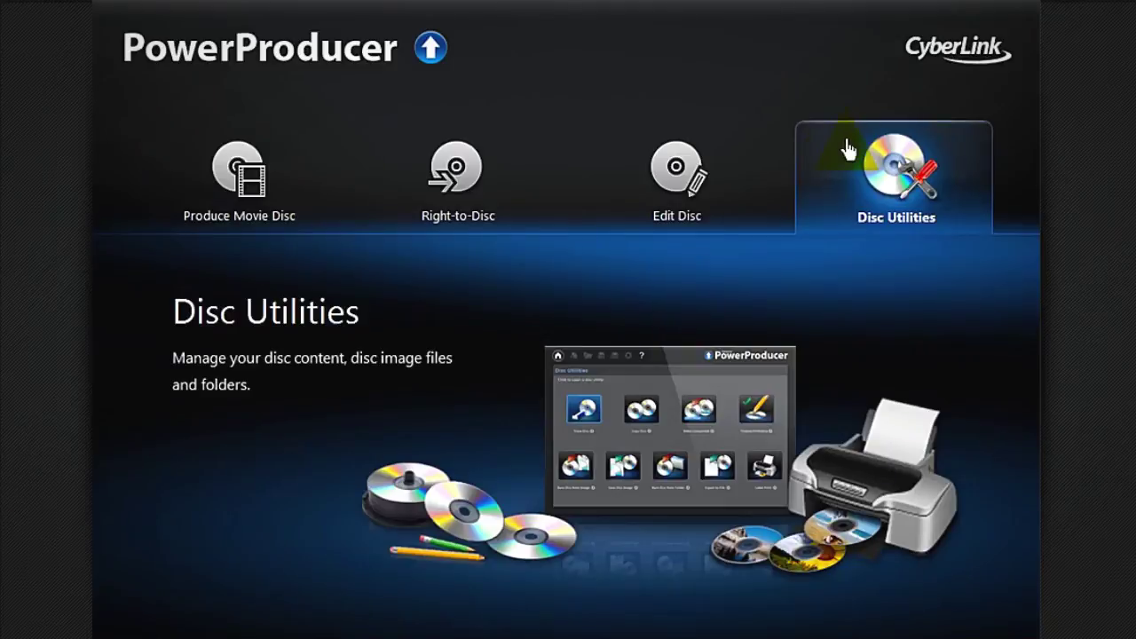
pyautogui.click(848, 149)
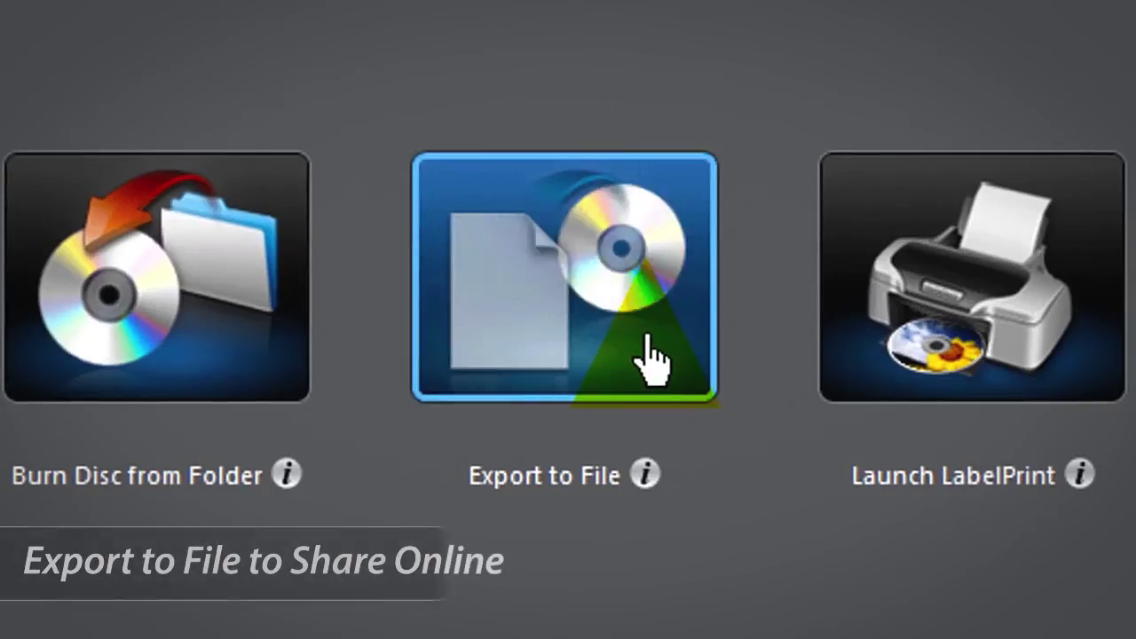